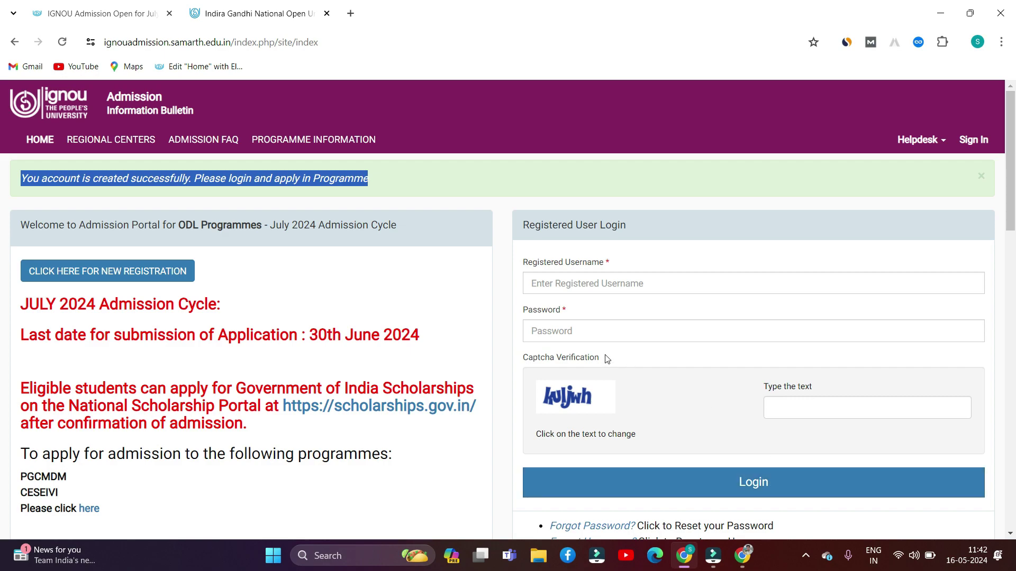
- Log in as a registered user with the account username, password and captcha text
scroll(604, 356, down, 2)
scroll(603, 356, up, 1)
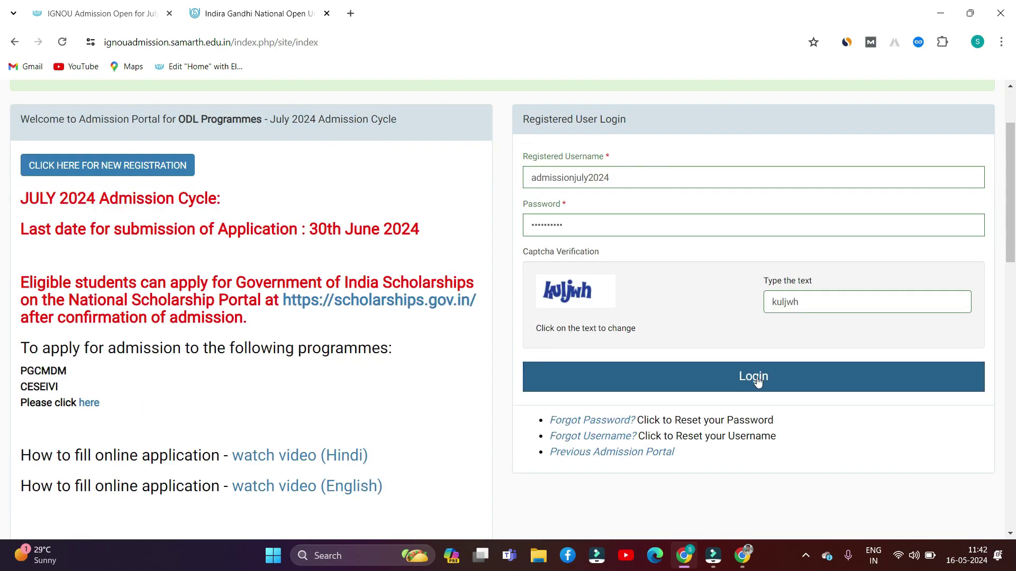
click(752, 378)
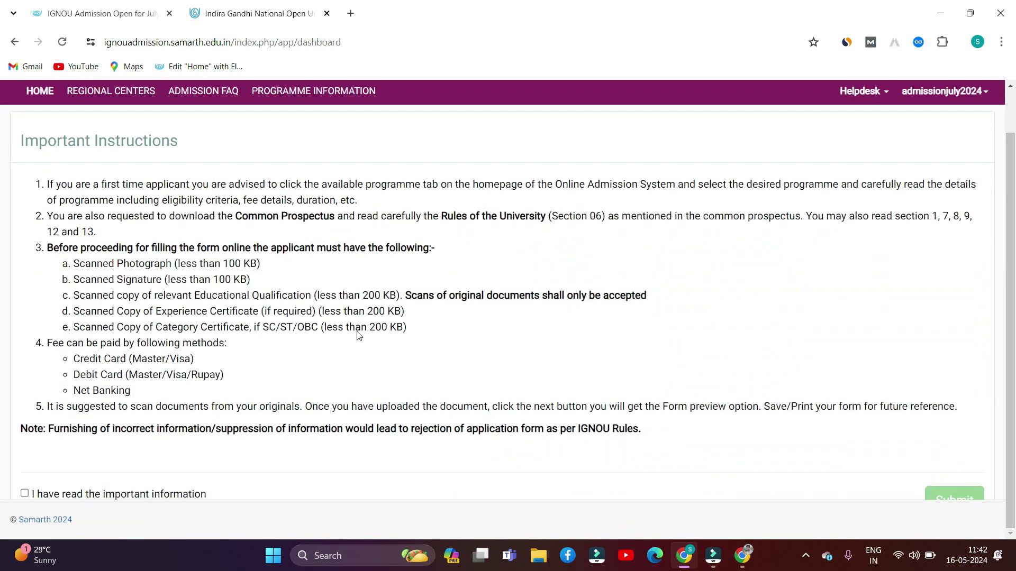
- Read the Important Instructions, examining the required scanned documents and their file size limits
scroll(208, 285, down, 1)
scroll(208, 285, up, 1)
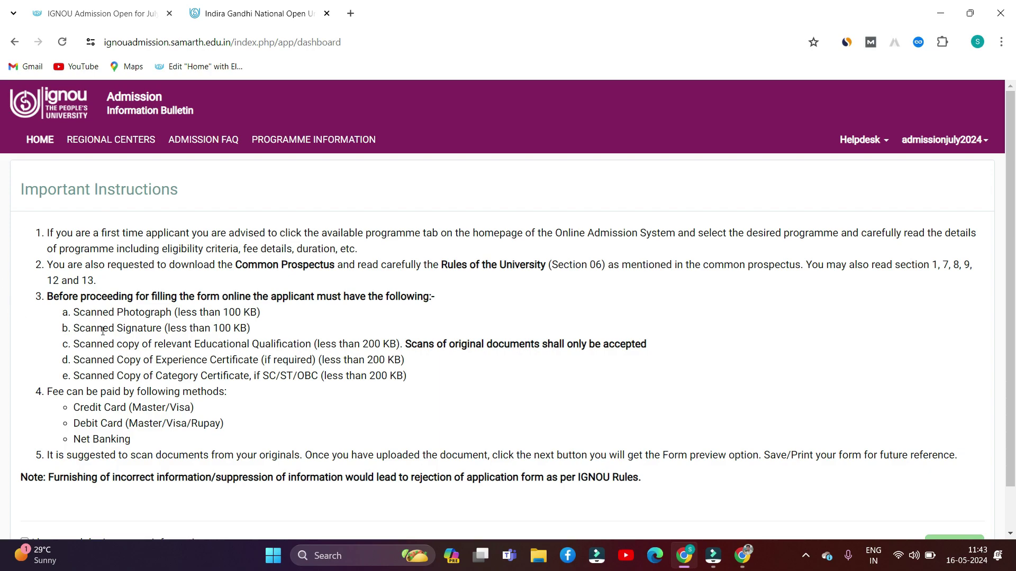
drag(74, 312, 208, 313)
scroll(226, 314, down, 1)
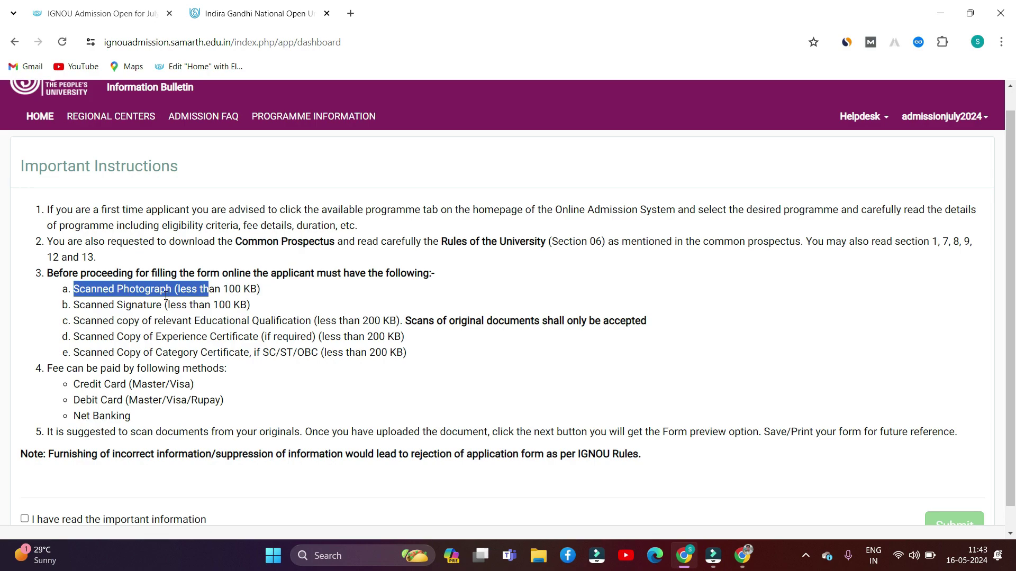
drag(107, 303, 260, 308)
scroll(259, 309, down, 1)
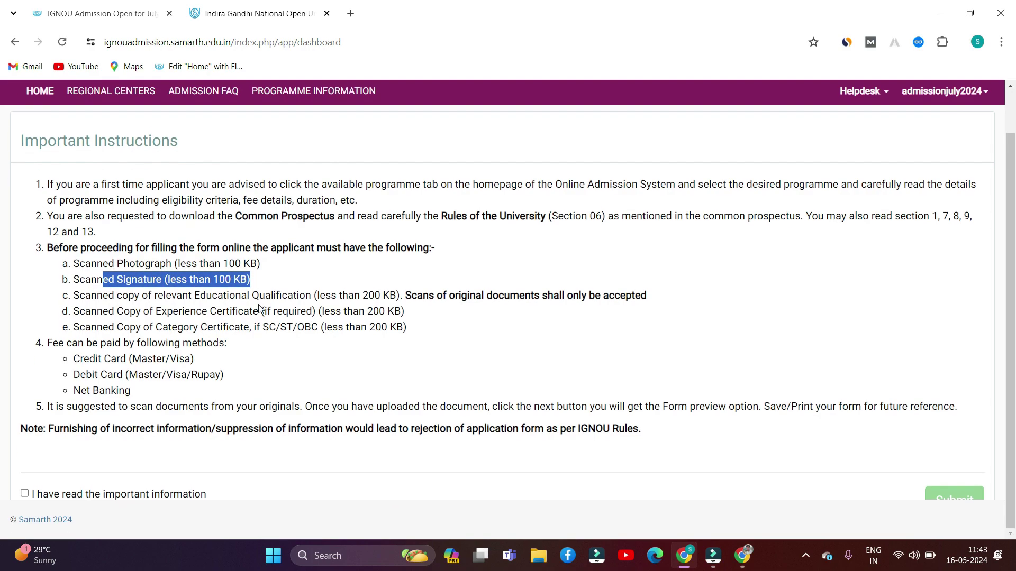
drag(155, 297, 403, 295)
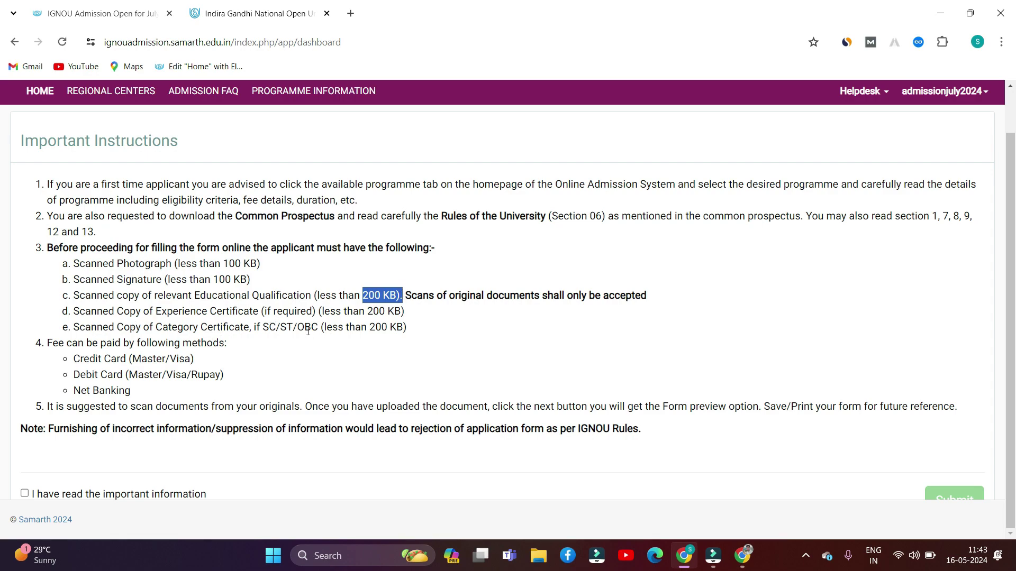
drag(255, 327, 293, 327)
drag(210, 325, 97, 328)
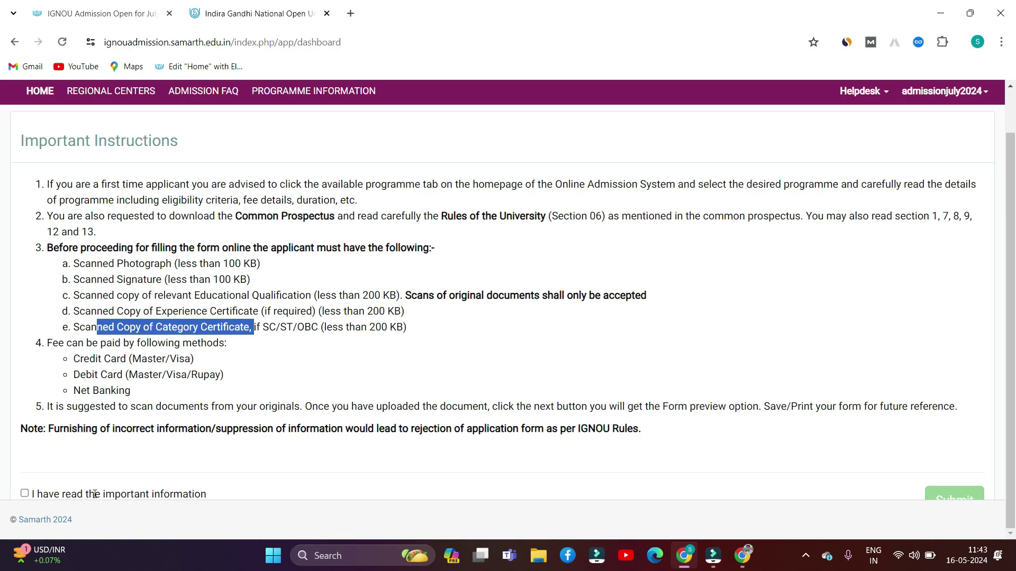
- Confirm having read the important information and submit the acknowledgement to open the application form
click(24, 493)
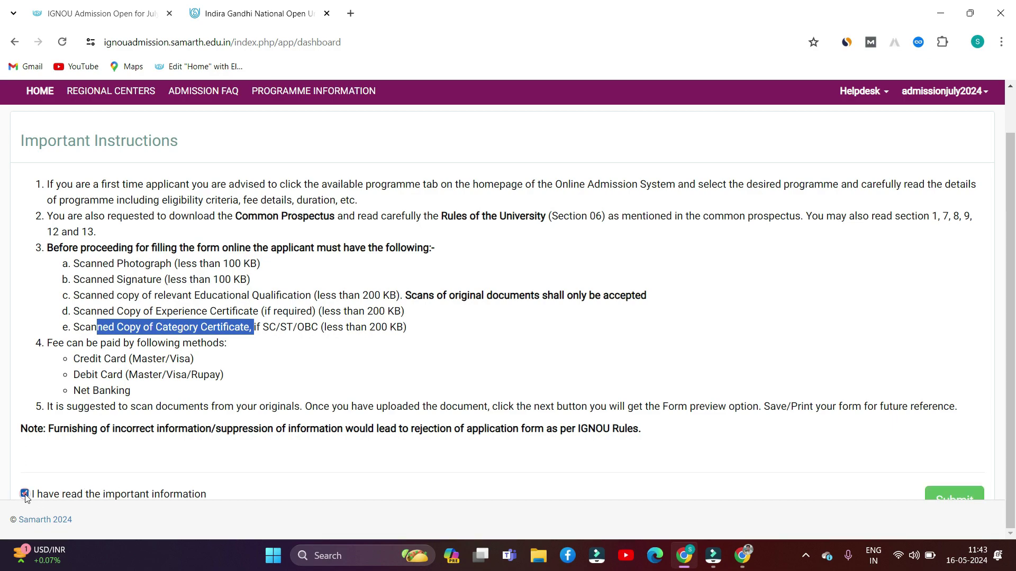
click(959, 498)
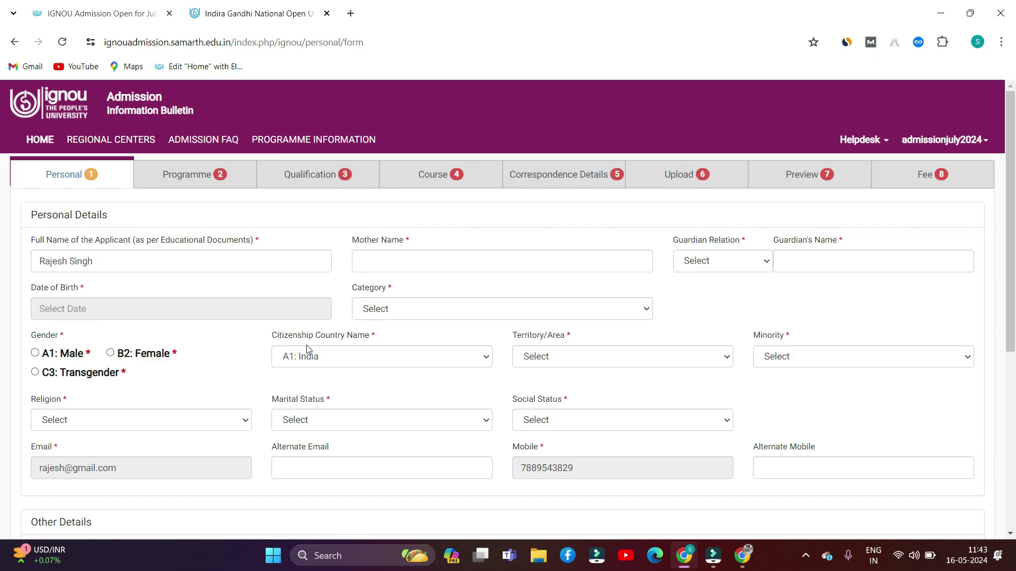
- Review the Personal Details form and check the applicant's full name against the educational documents requirement
scroll(307, 345, down, 3)
scroll(306, 345, up, 3)
scroll(524, 404, down, 1)
scroll(525, 404, up, 1)
mouse_move(104, 261)
mouse_down()
mouse_move(35, 261)
mouse_move(118, 262)
mouse_up()
click(113, 262)
click(124, 263)
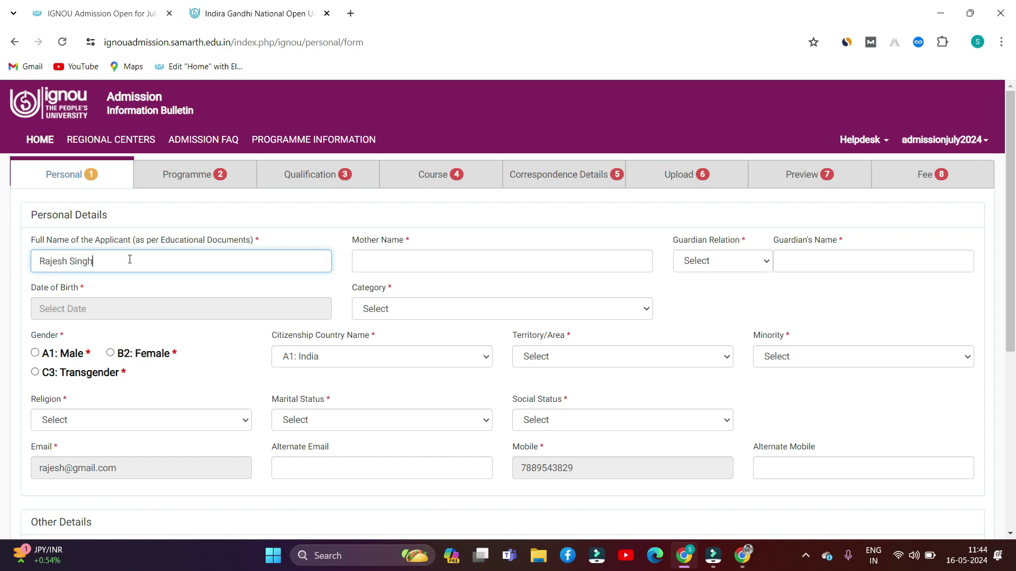
drag(160, 239, 258, 240)
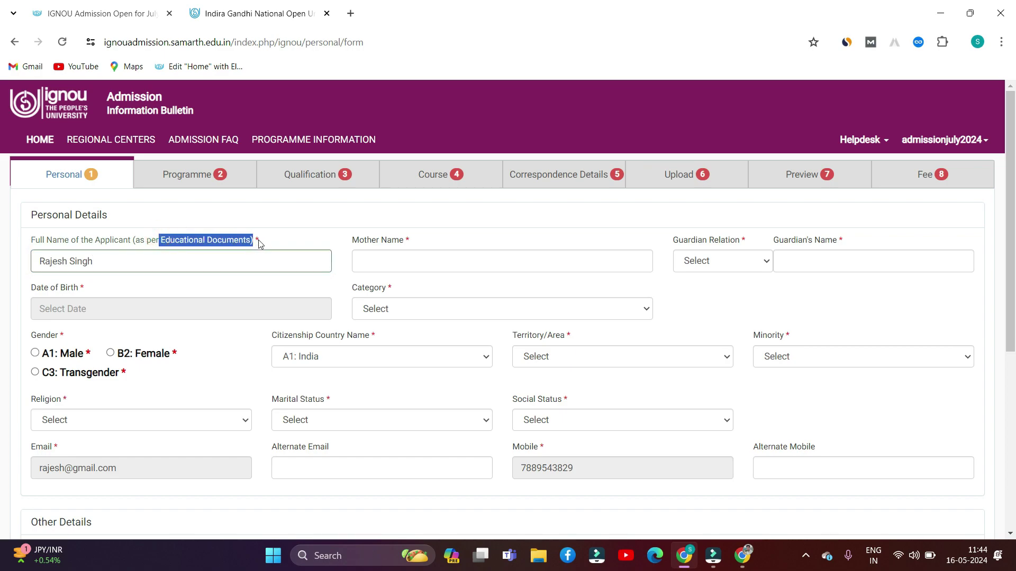
click(184, 259)
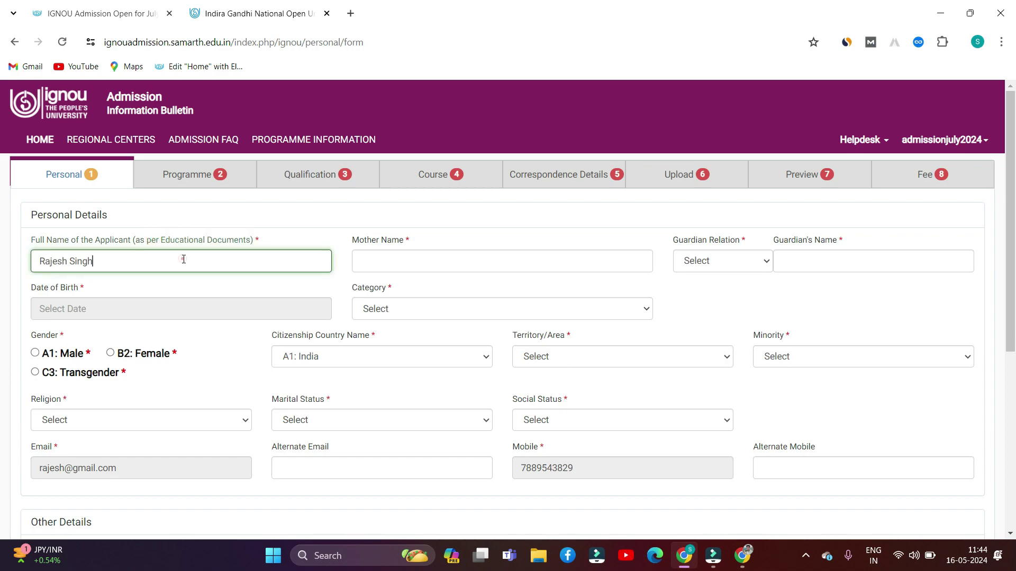
- Fill in the mother's name, set the guardian relation to Father's and enter the guardian's name
click(386, 255)
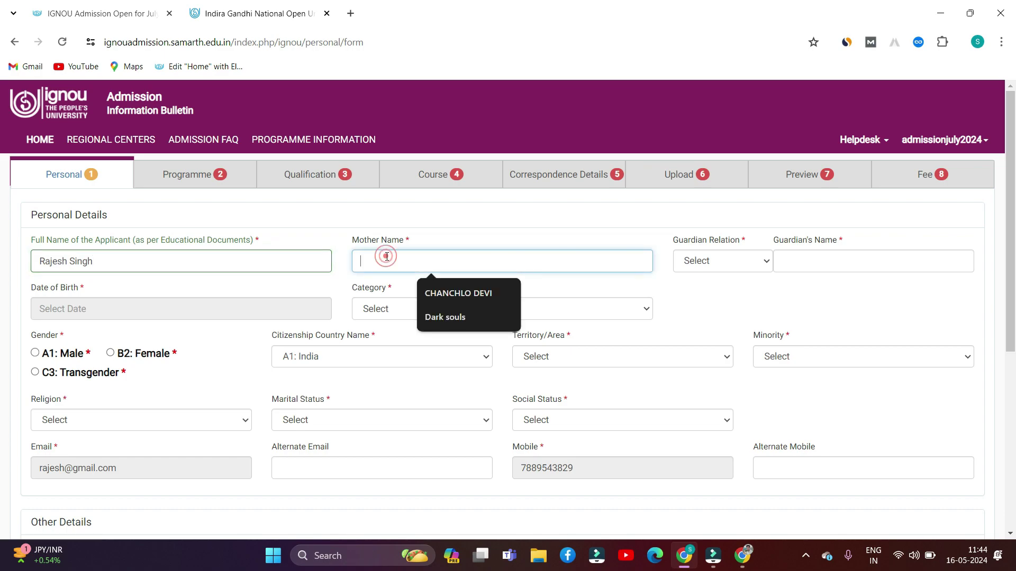
click(496, 294)
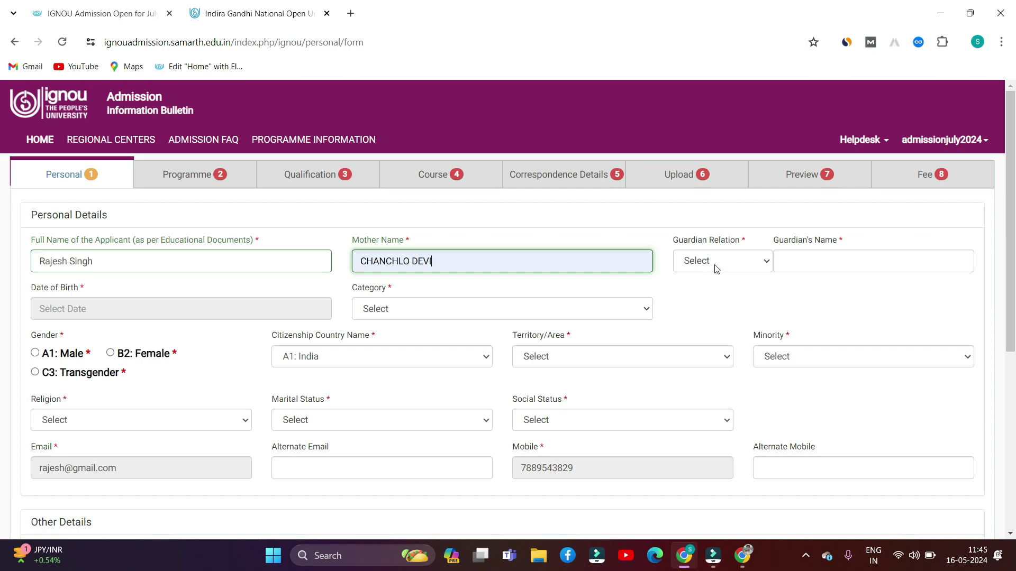
click(731, 266)
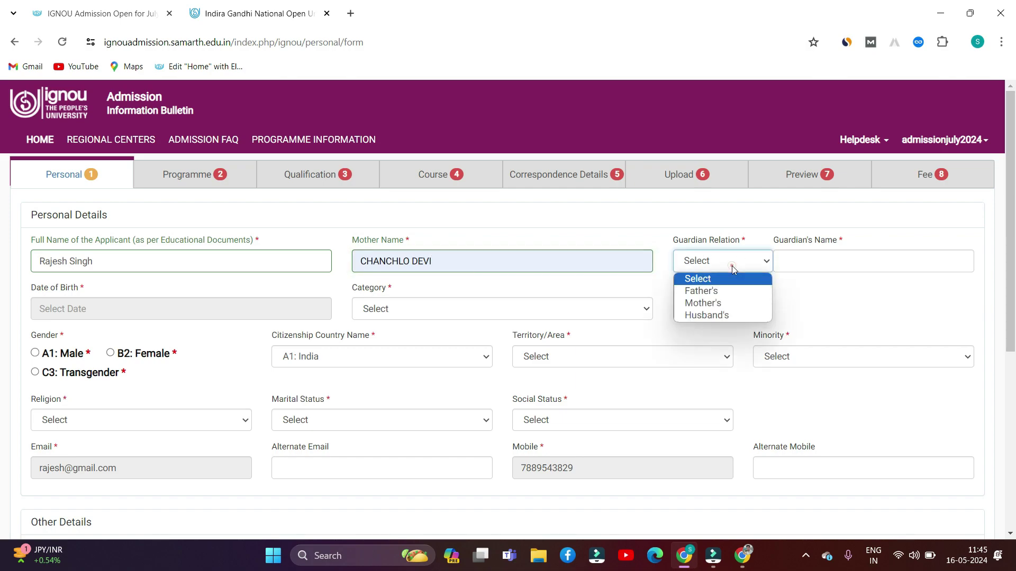
click(709, 297)
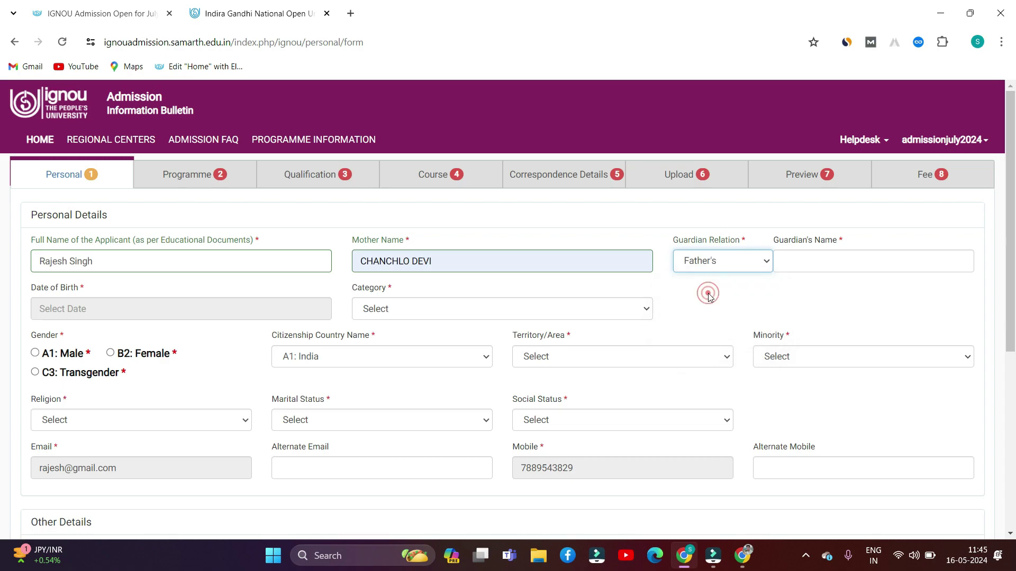
click(805, 265)
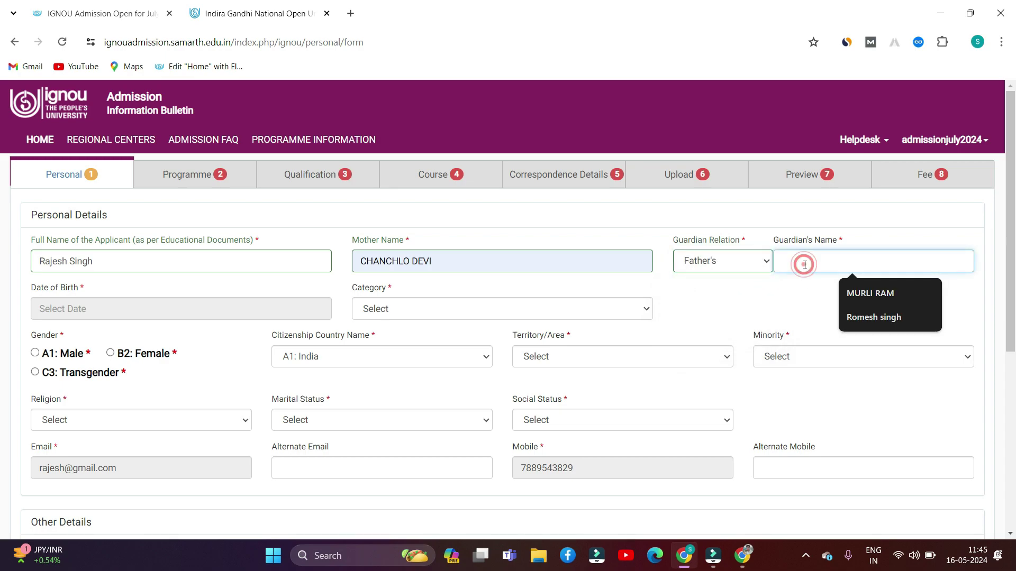
click(861, 294)
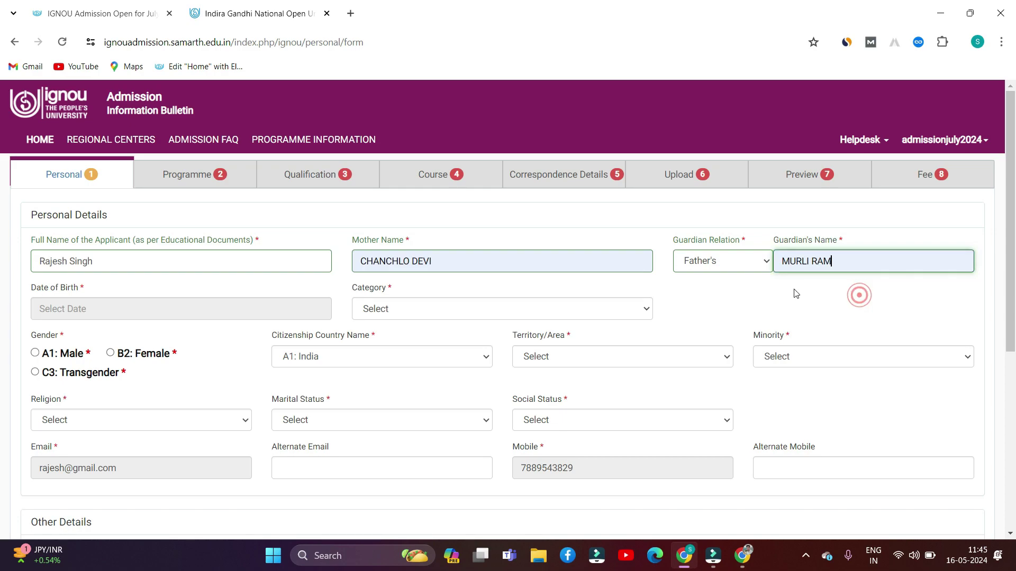
- Enter the applicant's date of birth by choosing its year, month and day in the calendar
scroll(340, 267, down, 1)
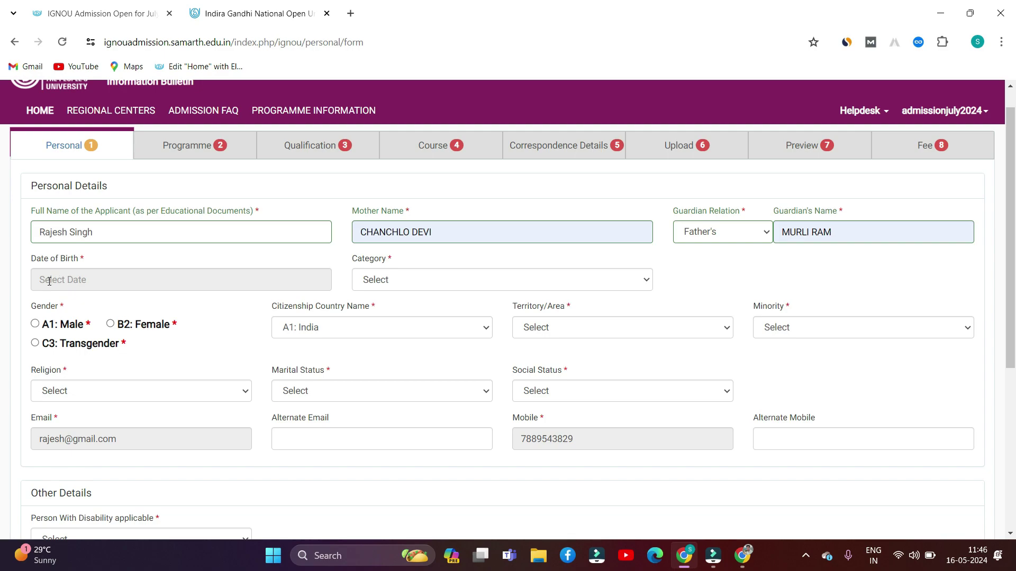
click(84, 279)
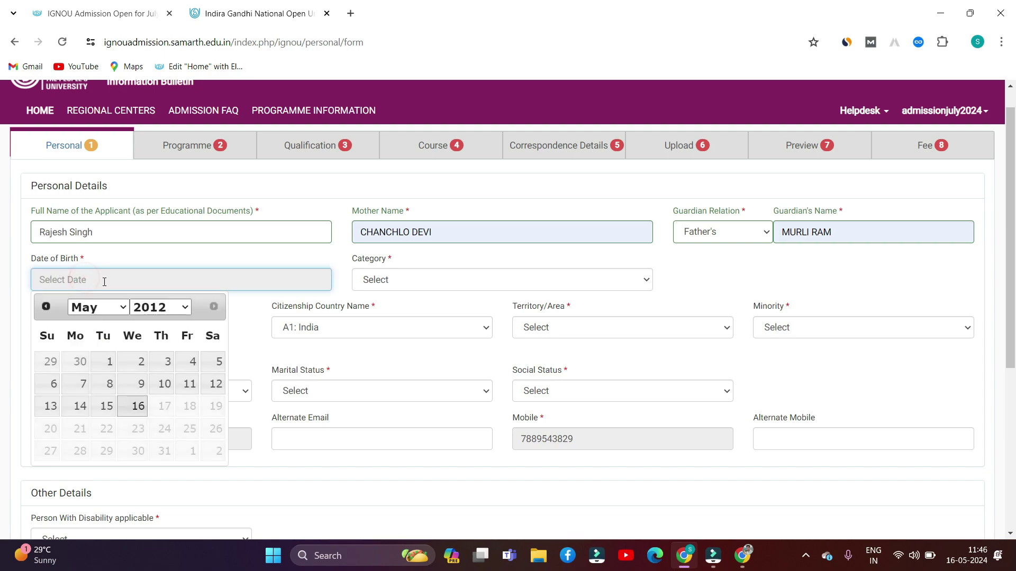
click(167, 308)
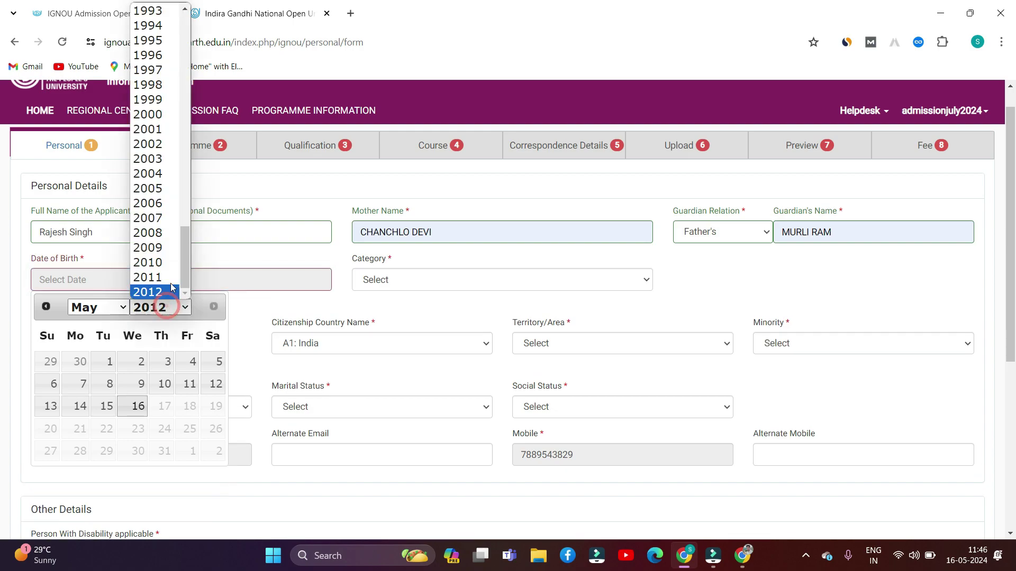
scroll(154, 230, up, 7)
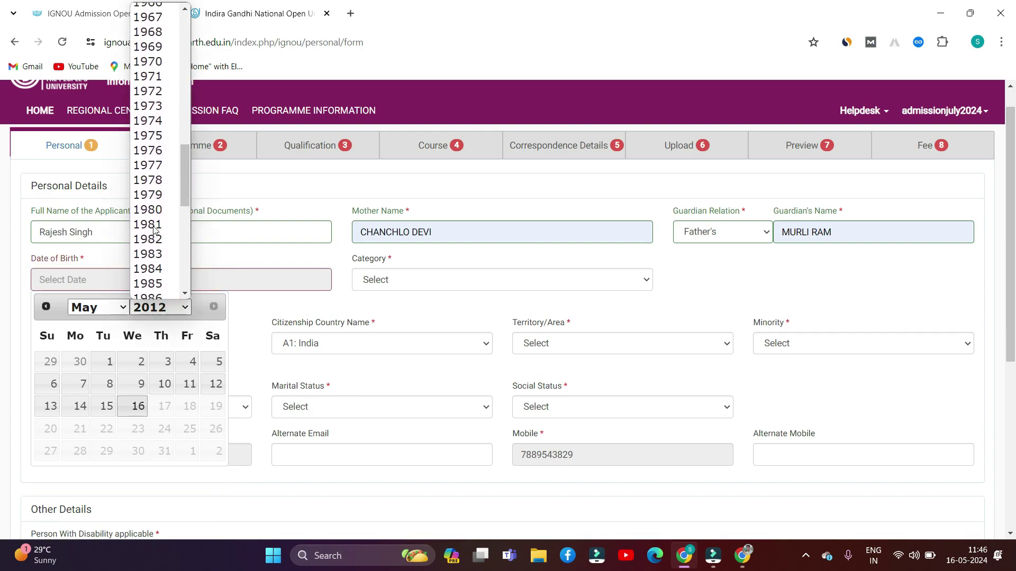
scroll(153, 230, up, 15)
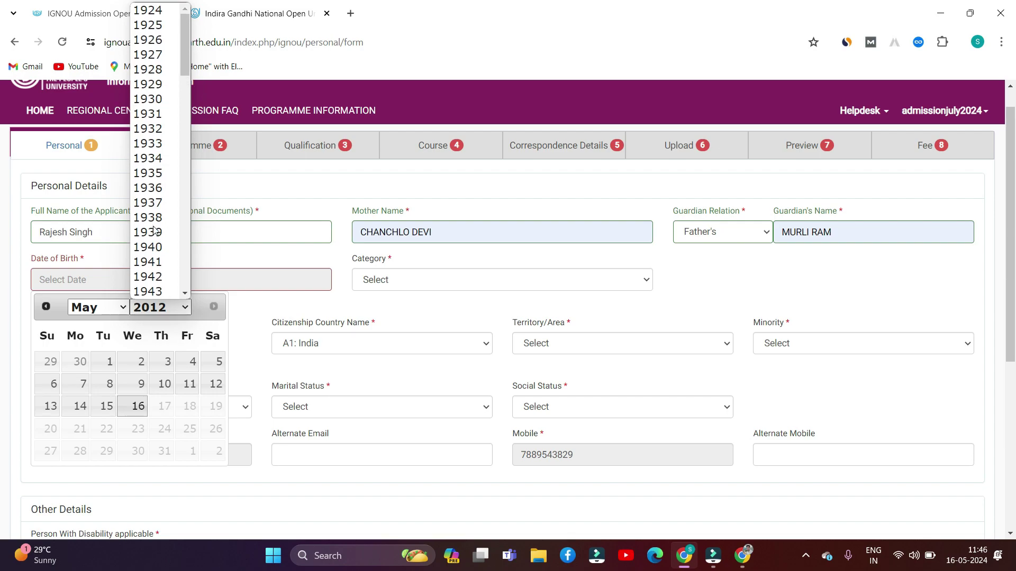
scroll(153, 230, down, 3)
scroll(154, 230, up, 2)
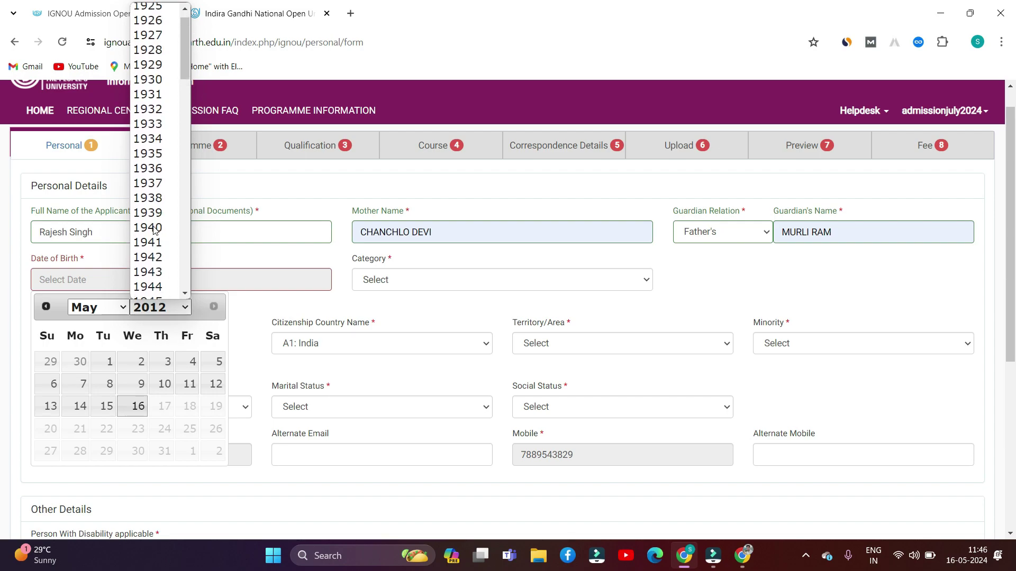
scroll(153, 230, down, 5)
scroll(153, 231, down, 6)
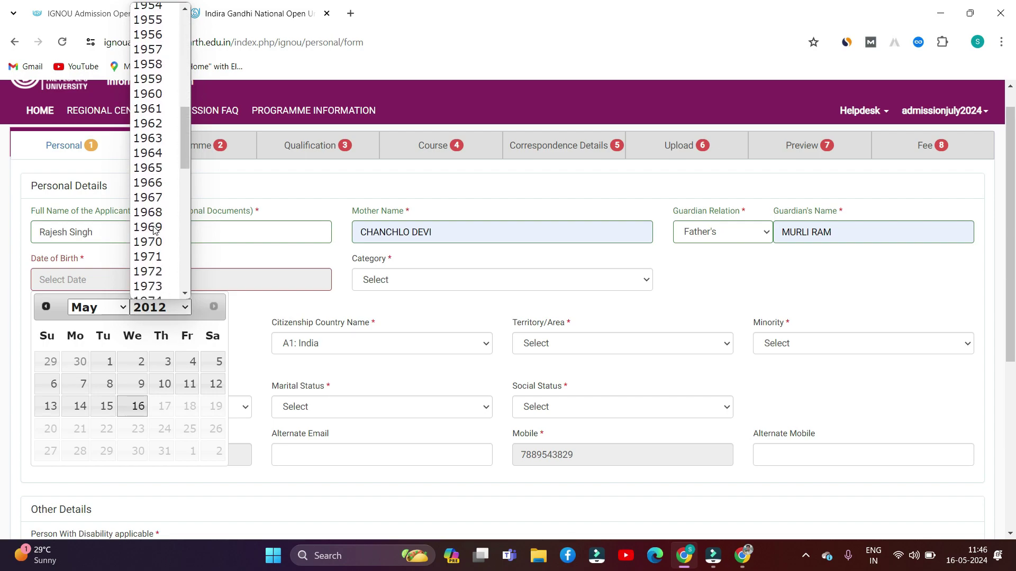
scroll(153, 230, down, 3)
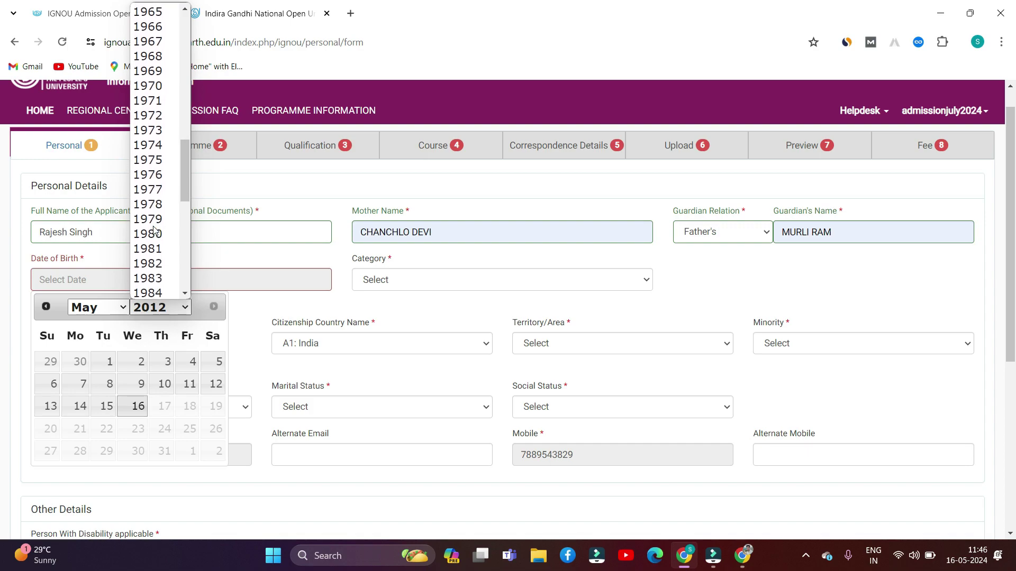
scroll(153, 230, down, 6)
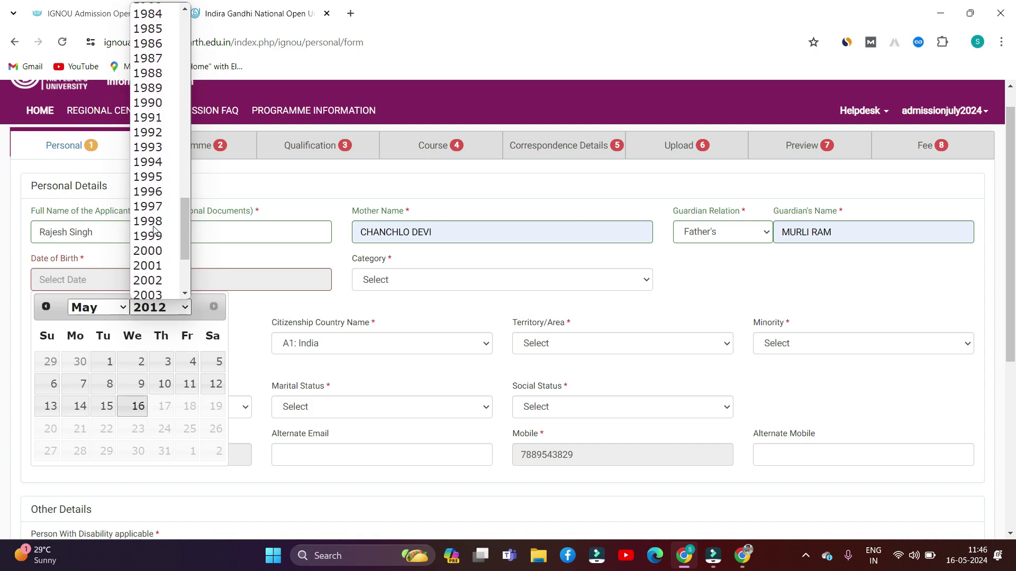
scroll(158, 246, down, 2)
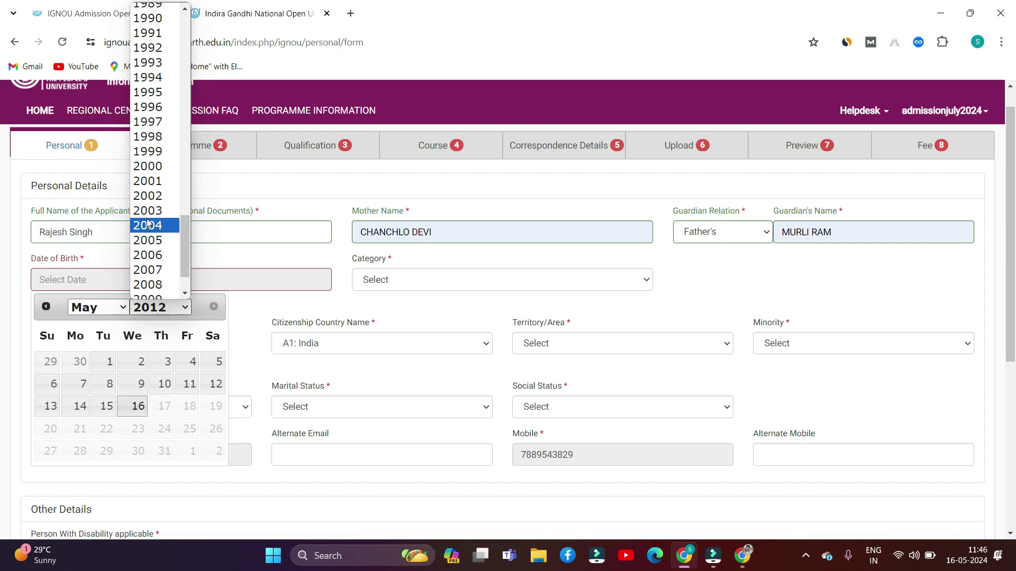
click(148, 226)
click(113, 309)
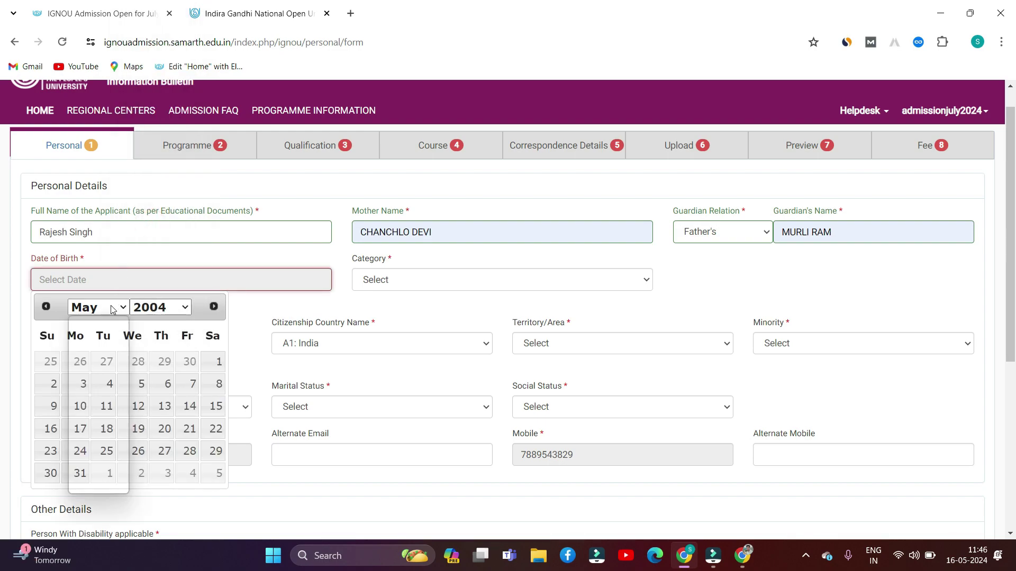
click(91, 353)
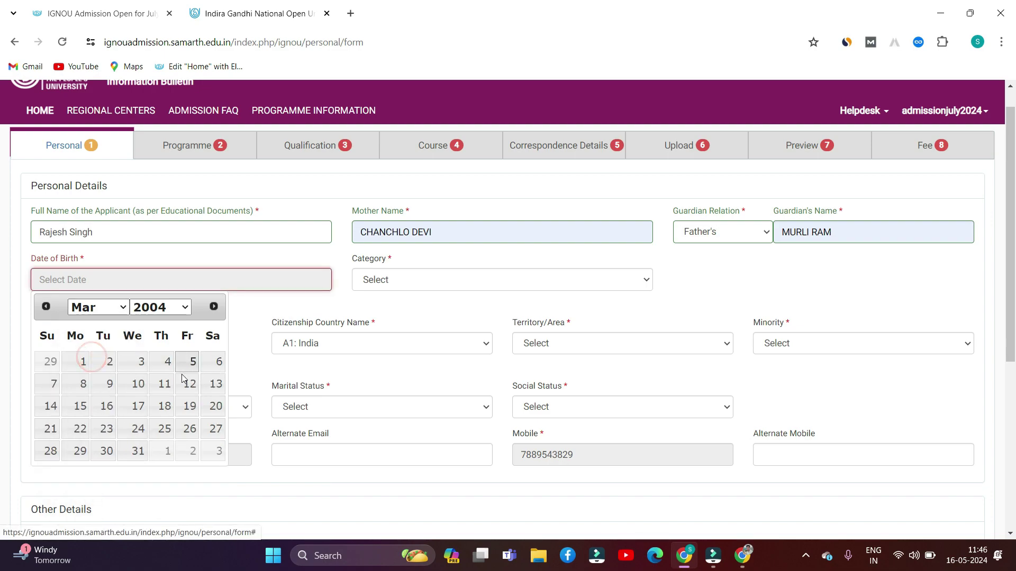
click(164, 384)
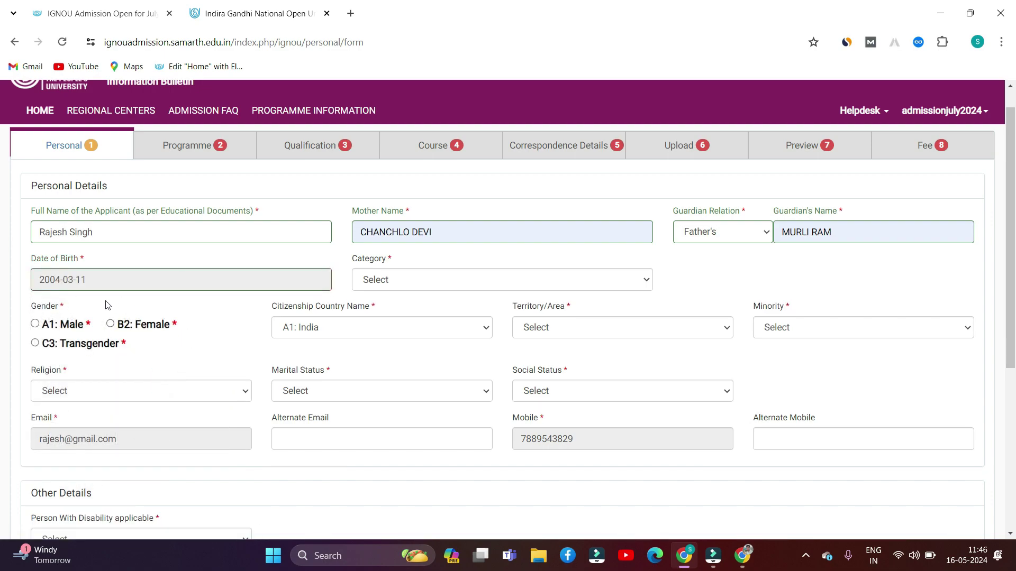
click(104, 299)
- Set the category to A1: Unreserved (UR) and the gender to A1: Male
scroll(408, 303, up, 1)
click(408, 302)
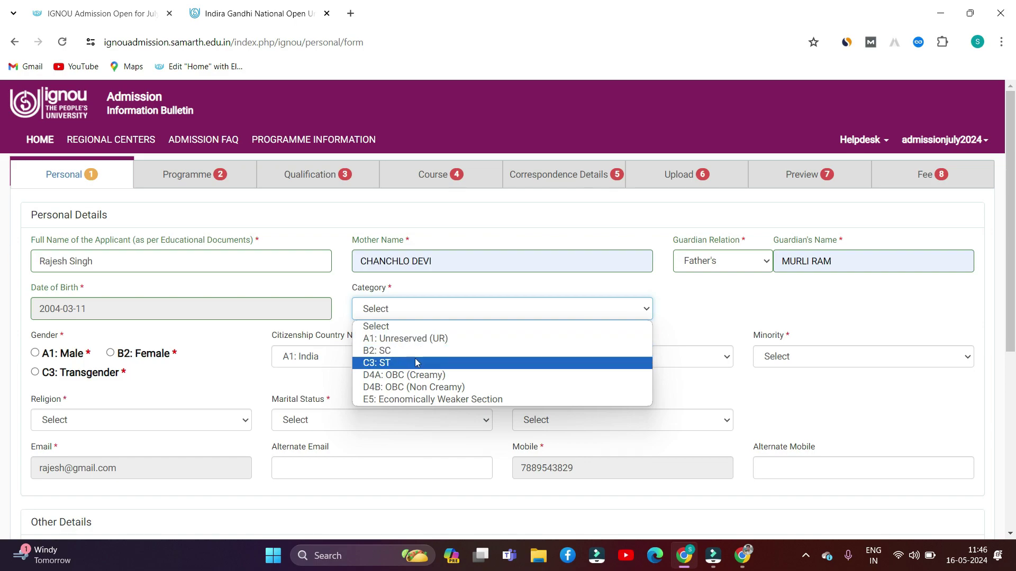
click(446, 339)
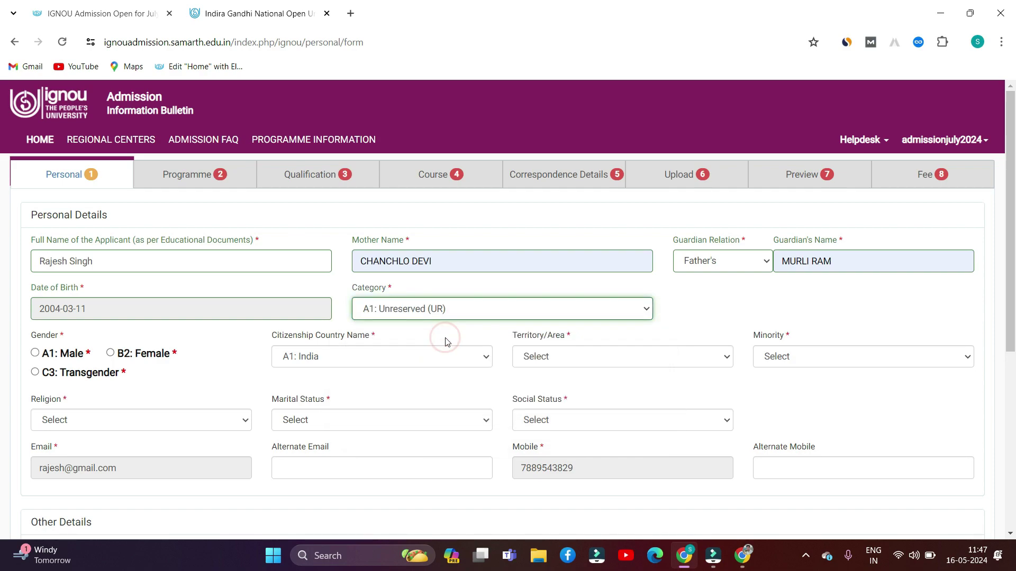
scroll(400, 315, down, 1)
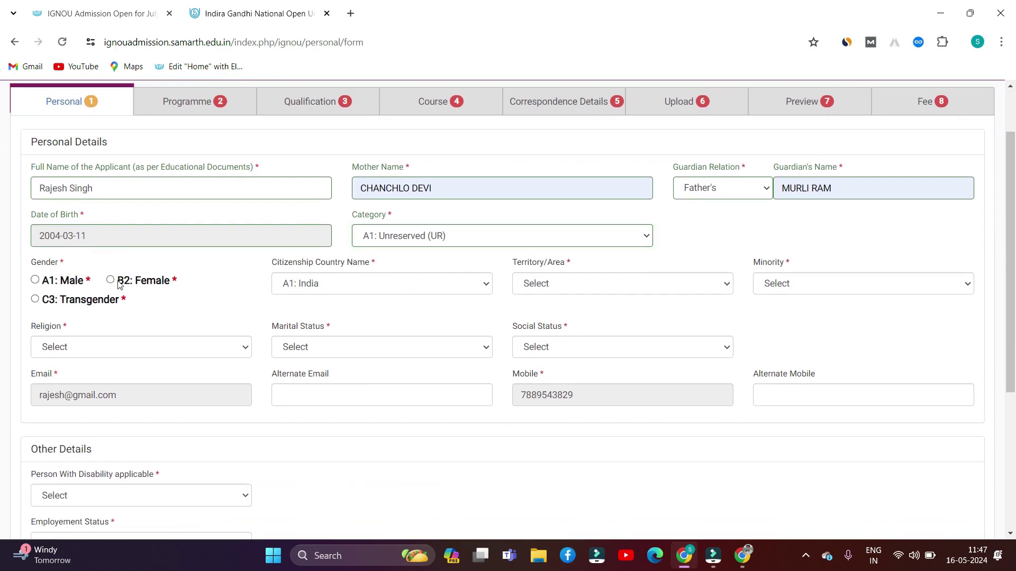
click(35, 280)
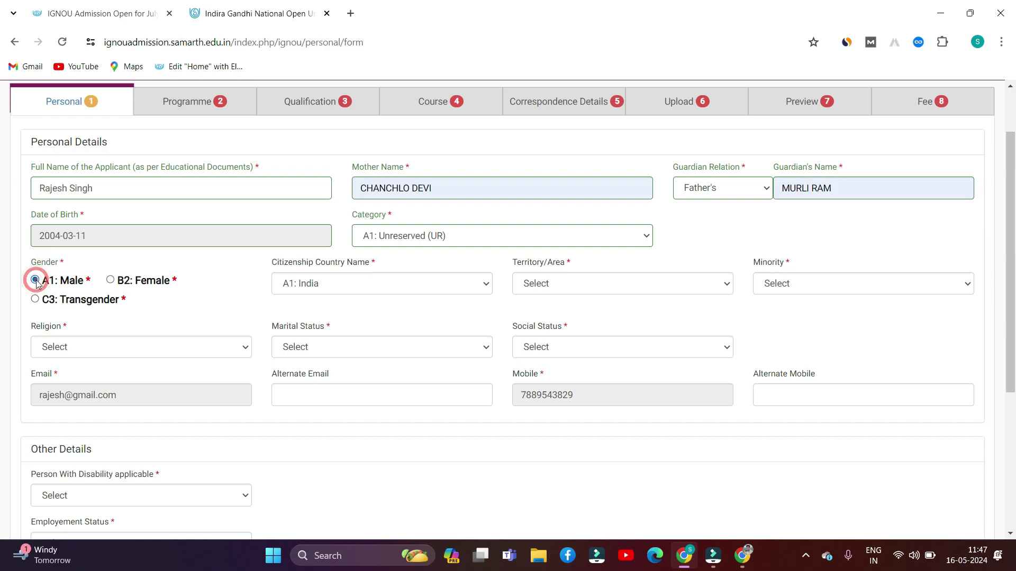
- Set the citizenship country to A1: India and the territory/area to A1: Urban in the personal details
click(191, 289)
click(385, 293)
click(388, 301)
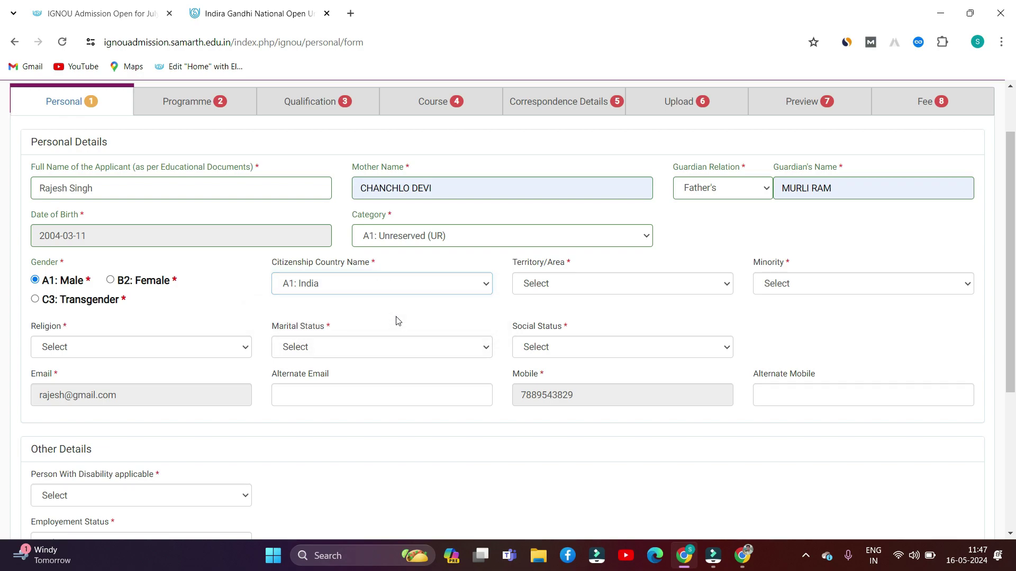
click(564, 284)
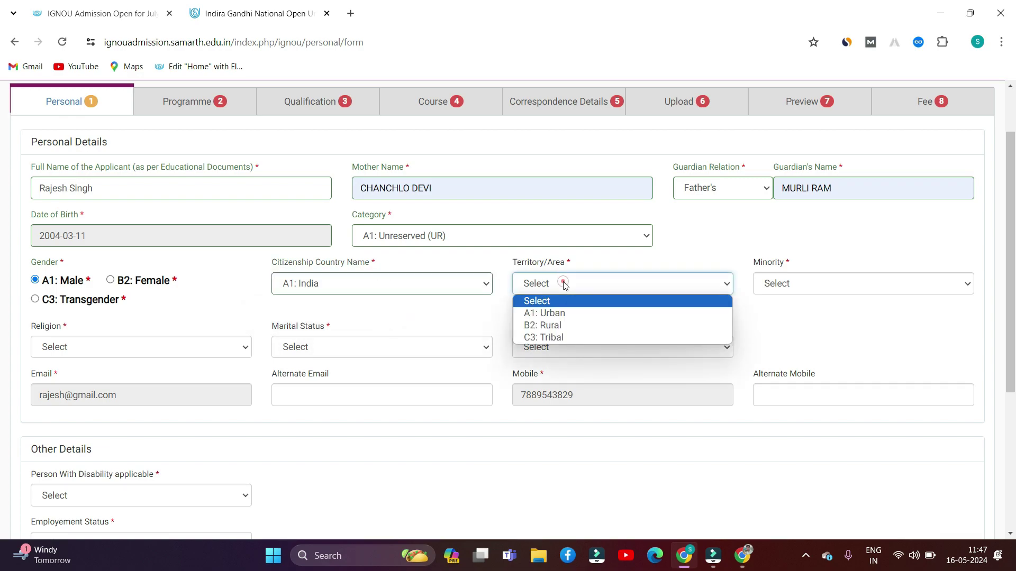
click(567, 316)
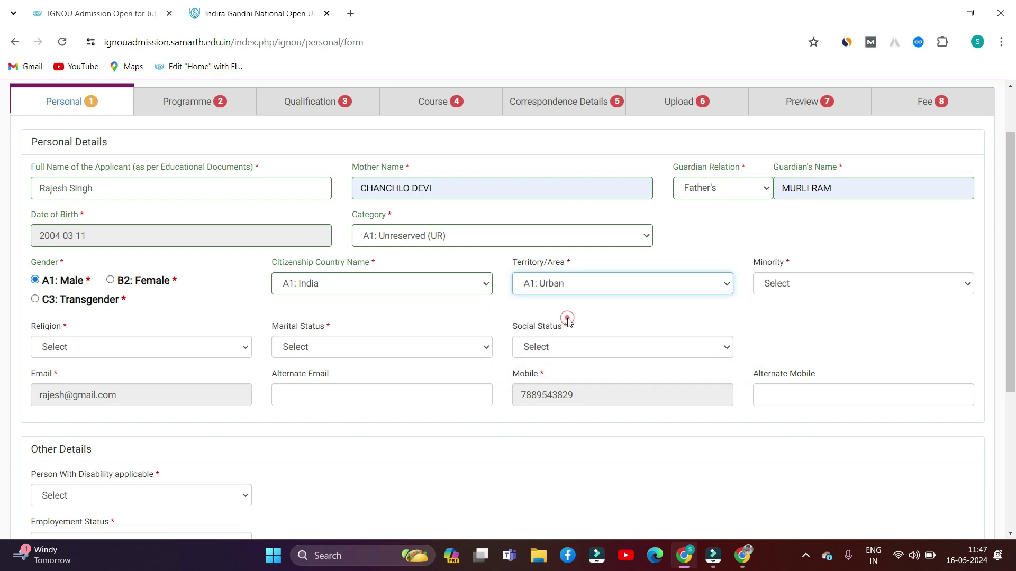
- Set the applicant's minority status to B2: No, keeping the territory/area selection as it is
click(779, 290)
click(792, 315)
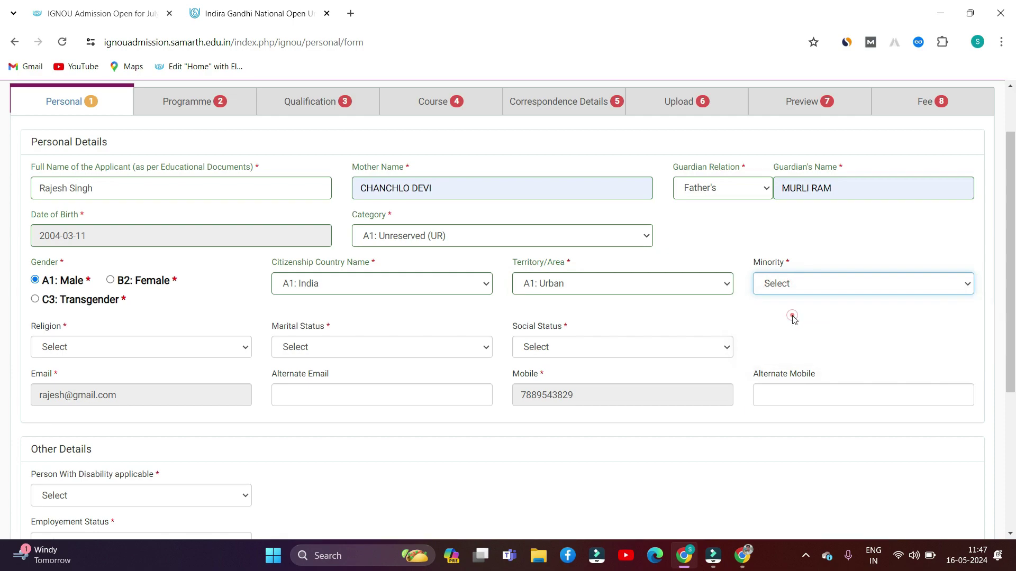
click(684, 288)
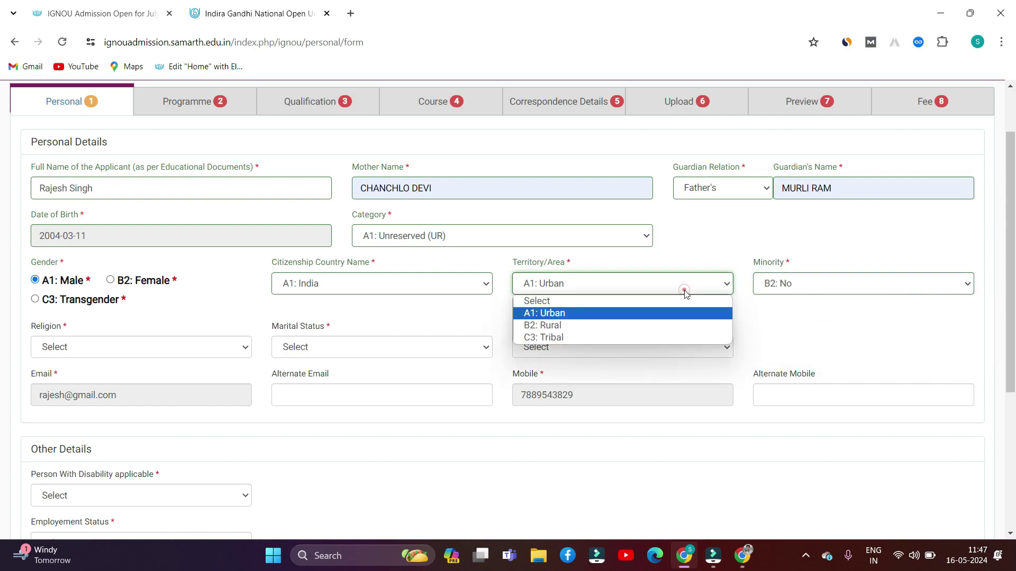
click(389, 333)
- Set the applicant's religion to A1: Hindu and the marital status to A1: Single
scroll(148, 336, down, 2)
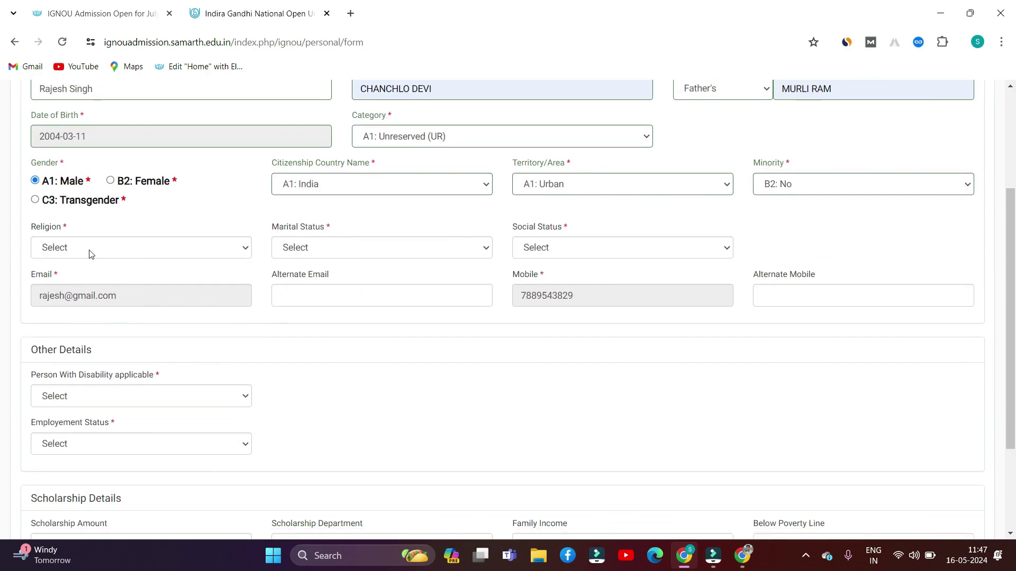
click(92, 253)
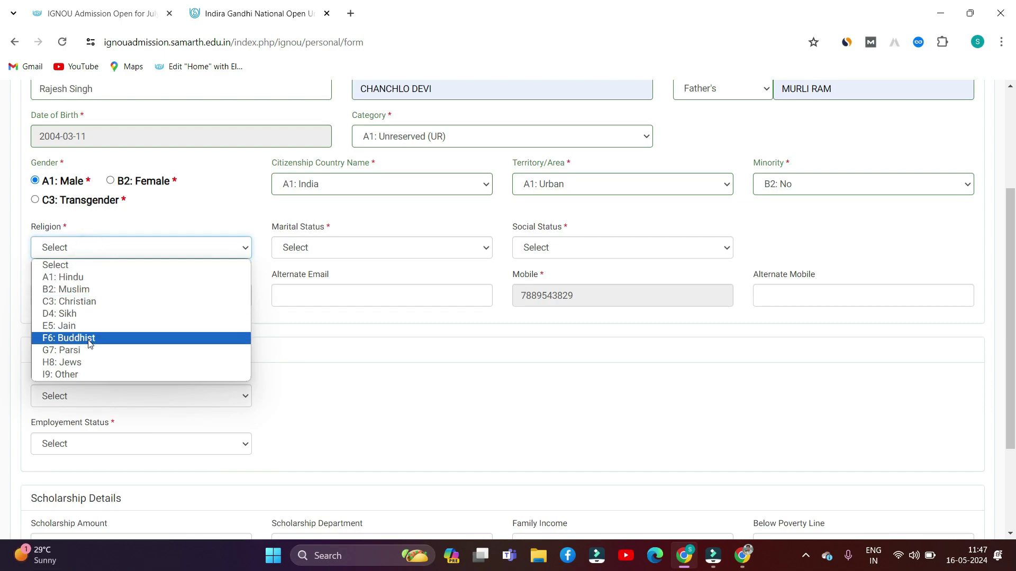
click(81, 277)
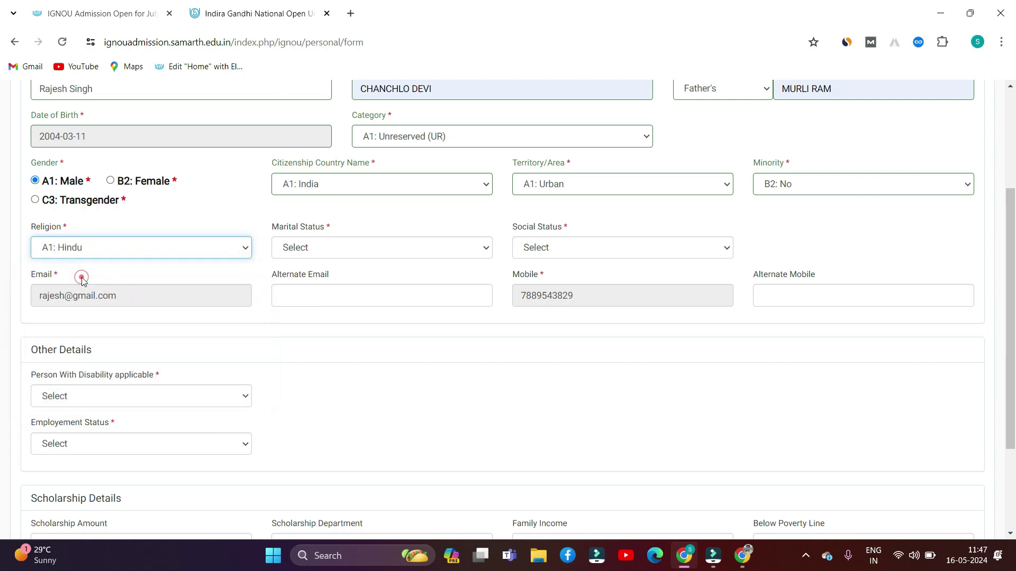
click(341, 252)
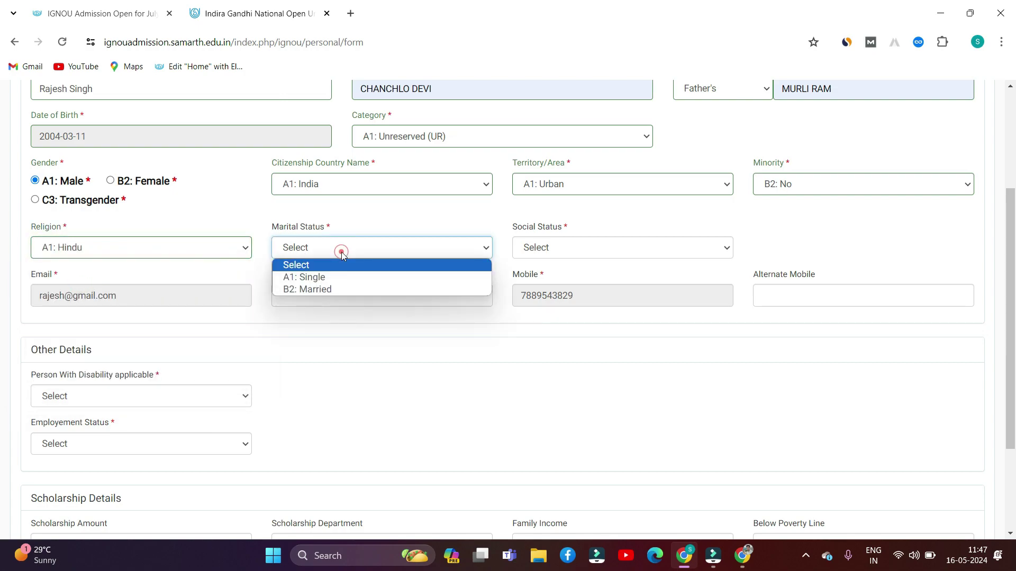
click(323, 278)
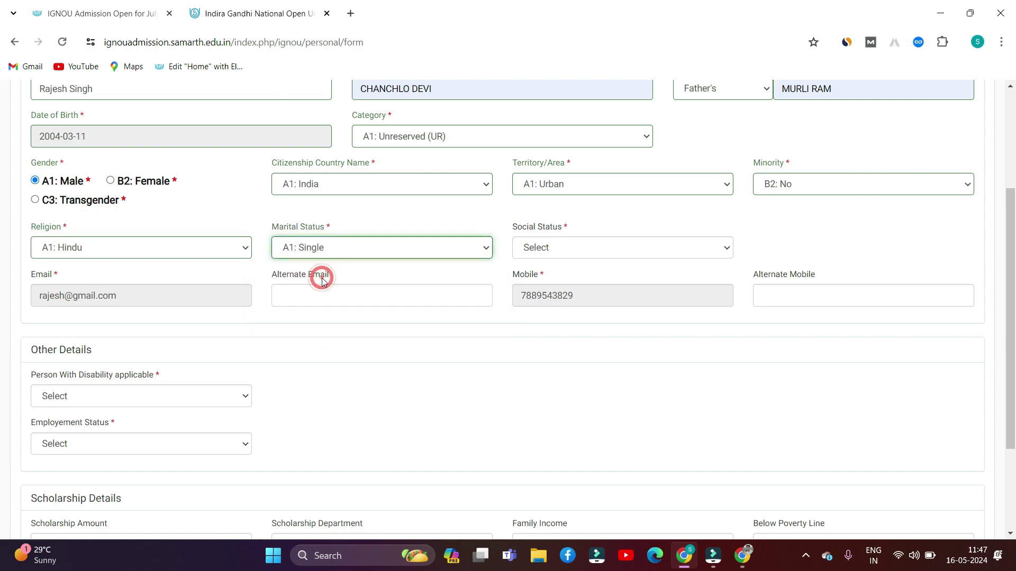
- Set the applicant's social status to C3: Not Applicable and leave the alternate email and alternate mobile blank
click(556, 253)
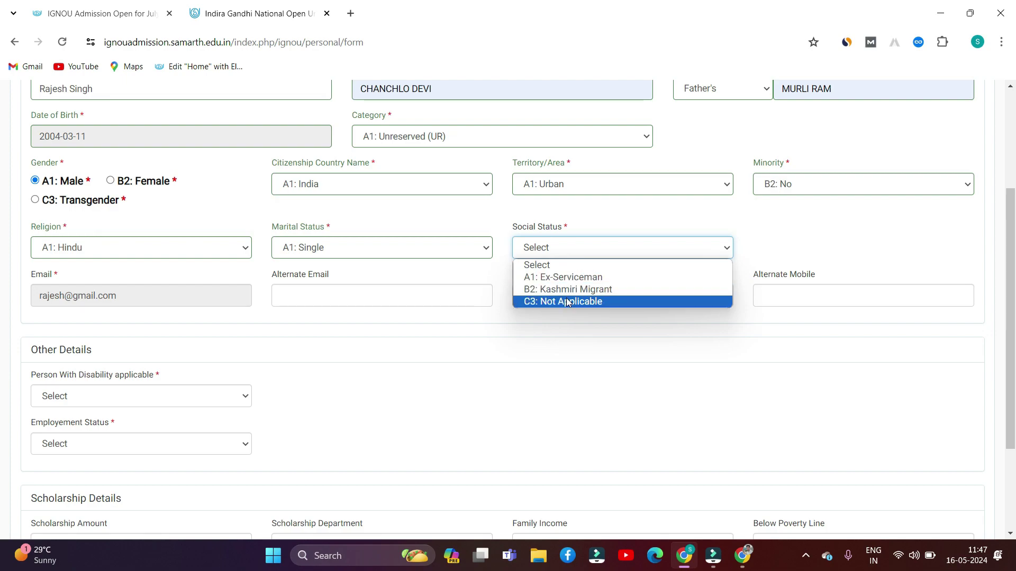
click(570, 301)
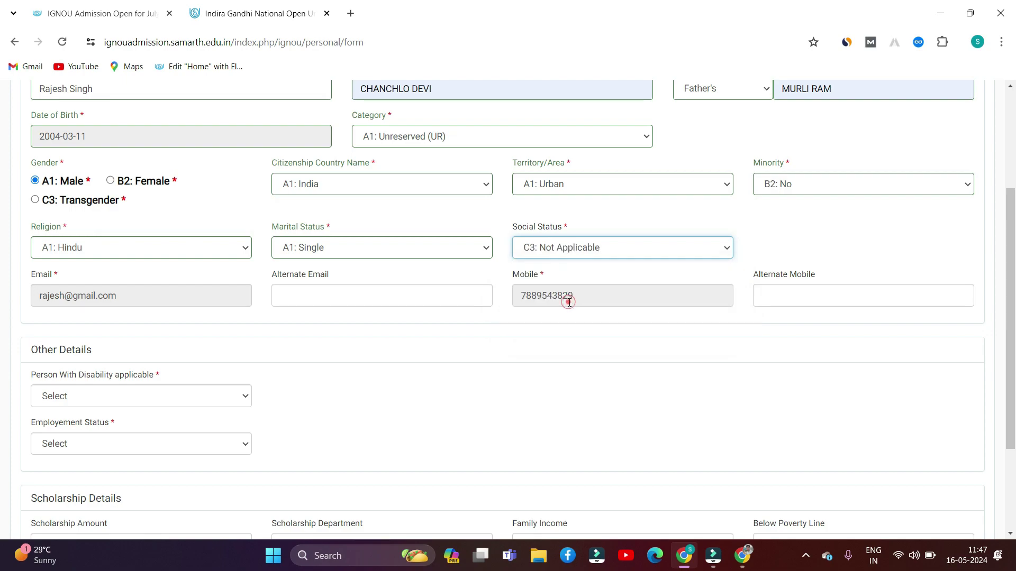
scroll(198, 293, down, 1)
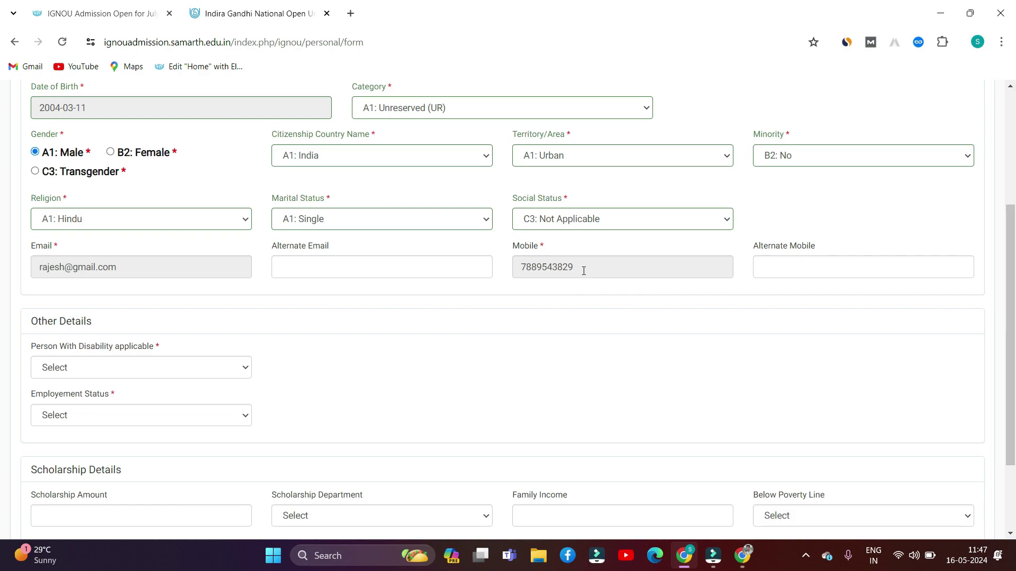
click(474, 284)
- In Other Details, set Person With Disability applicable to B2: No and the employment status to A1: Unemployed
scroll(347, 381, down, 2)
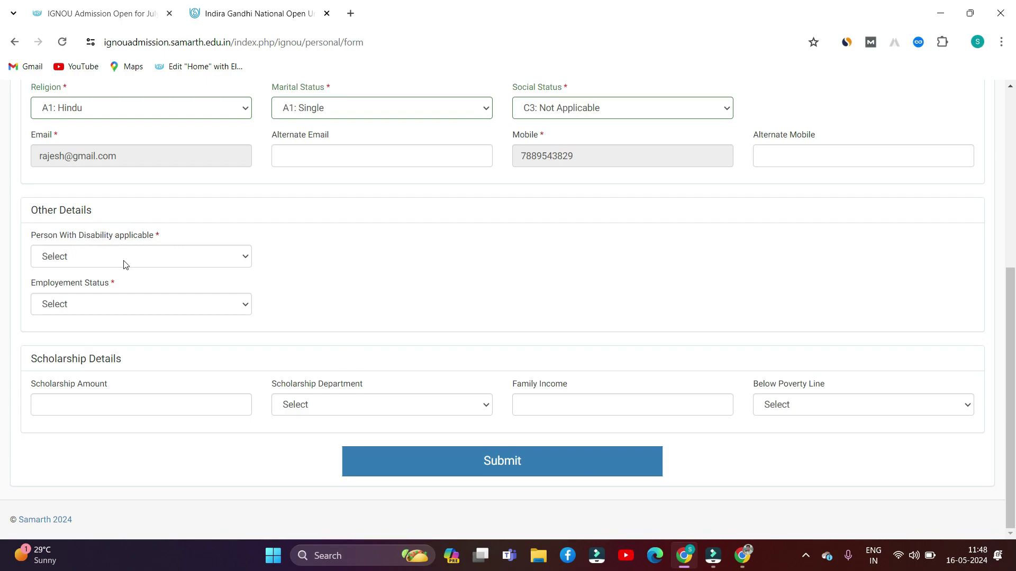
click(102, 263)
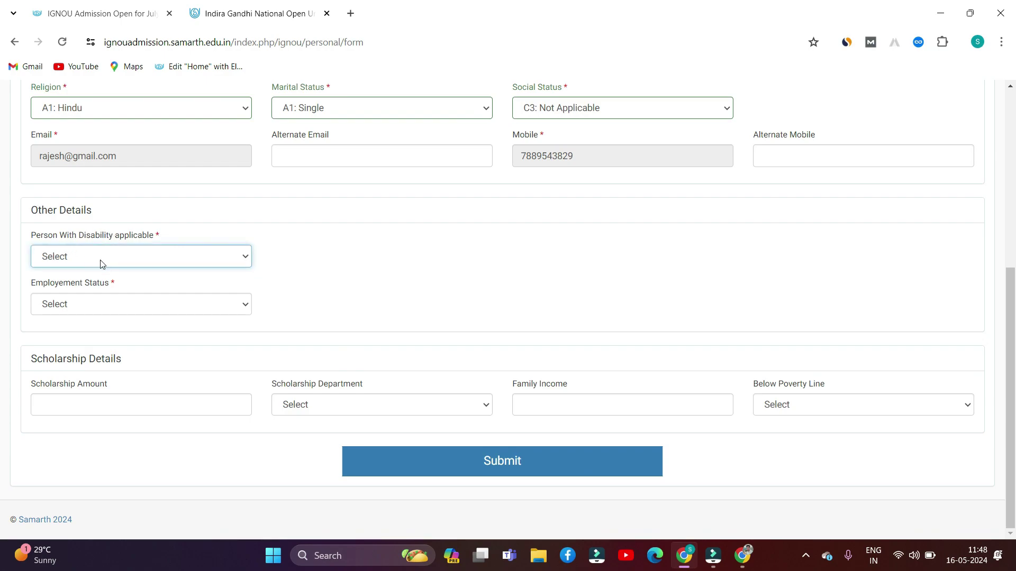
click(102, 263)
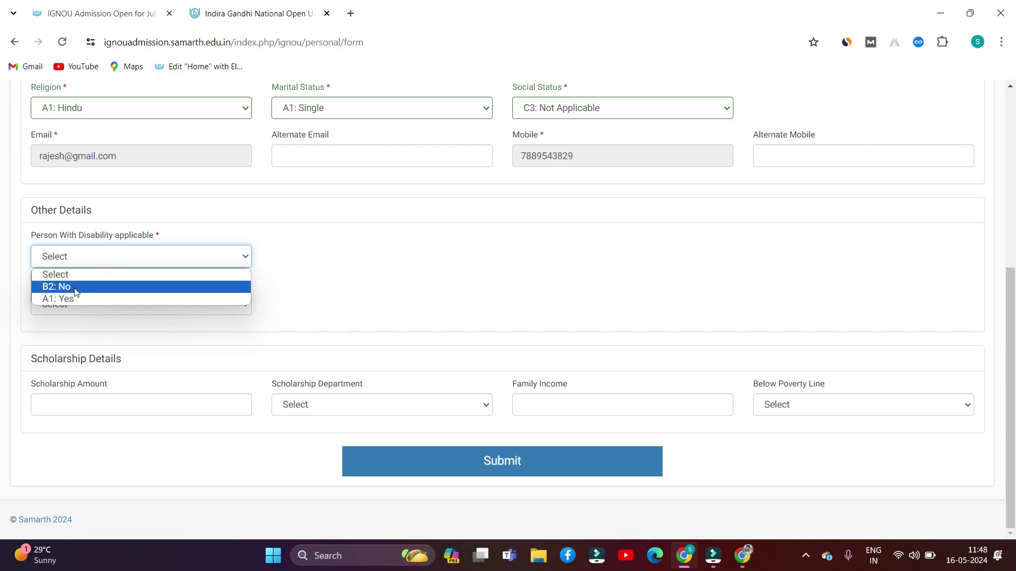
click(76, 291)
click(83, 305)
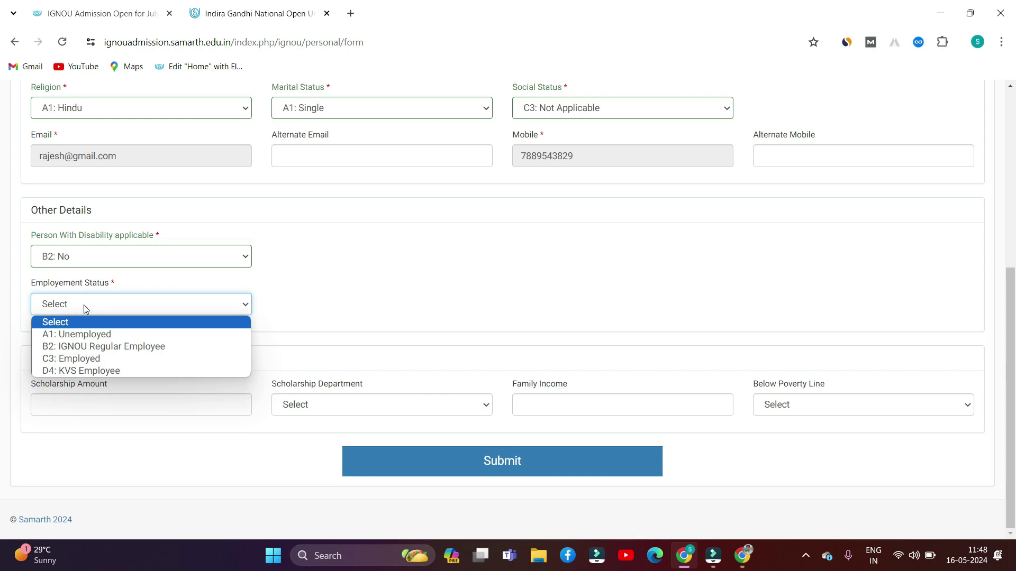
click(87, 333)
- Submit the personal details without scholarship information and continue from the summary to the Programme Details form
click(359, 280)
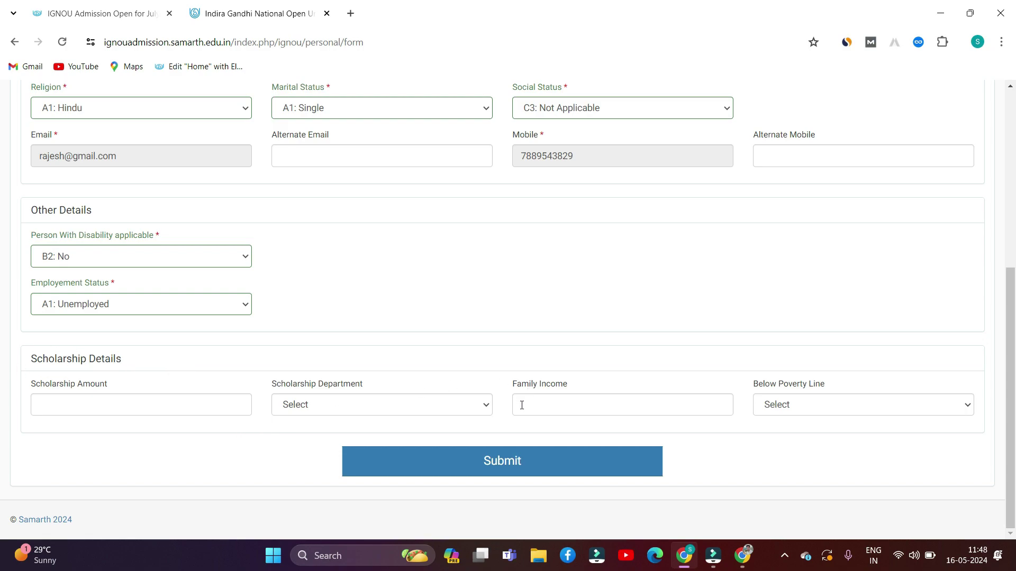
click(521, 468)
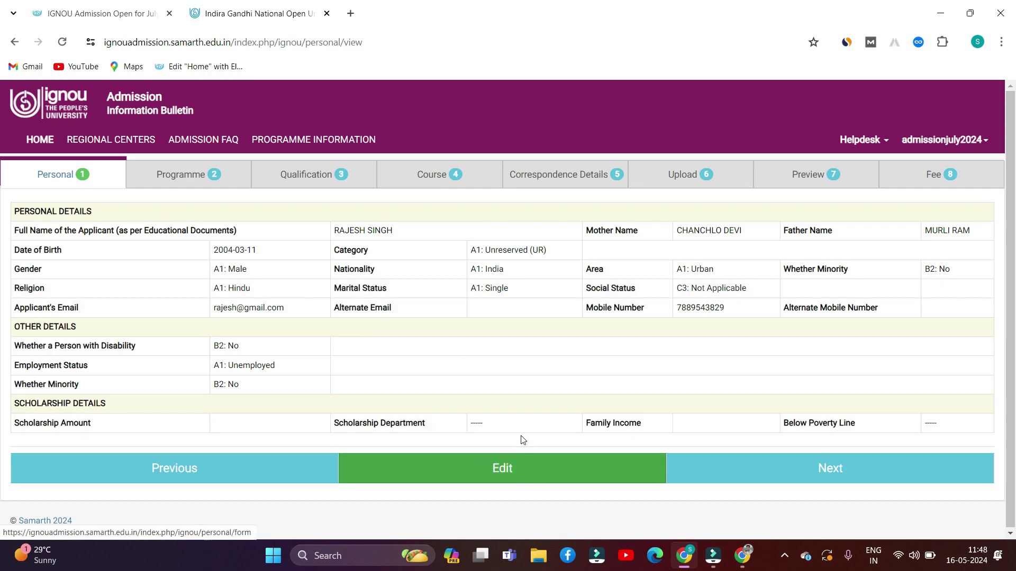
click(839, 477)
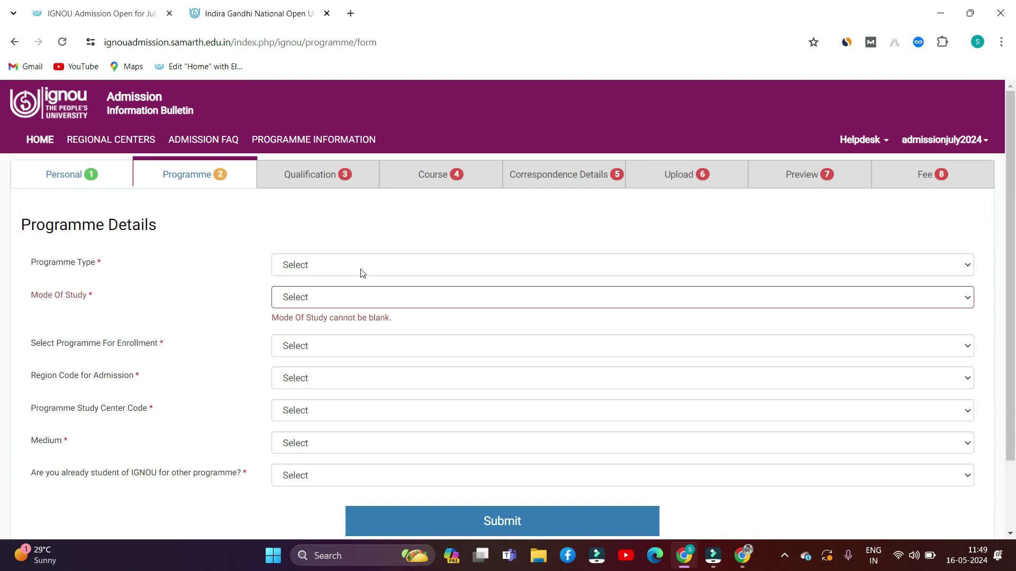
- Set the programme type to BACHELOR and the mode of study to ODL in the Programme Details
click(344, 267)
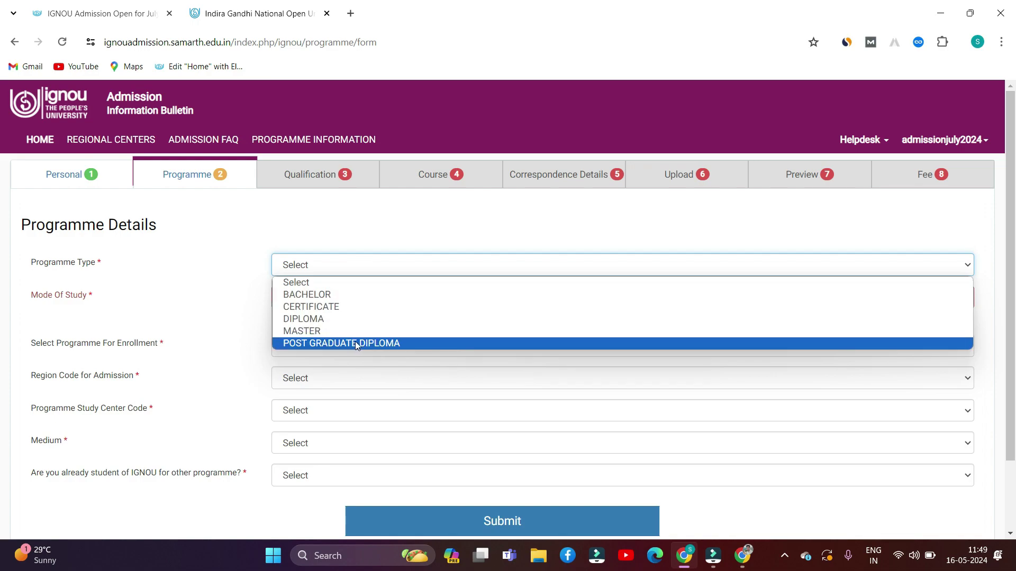
click(262, 332)
click(305, 265)
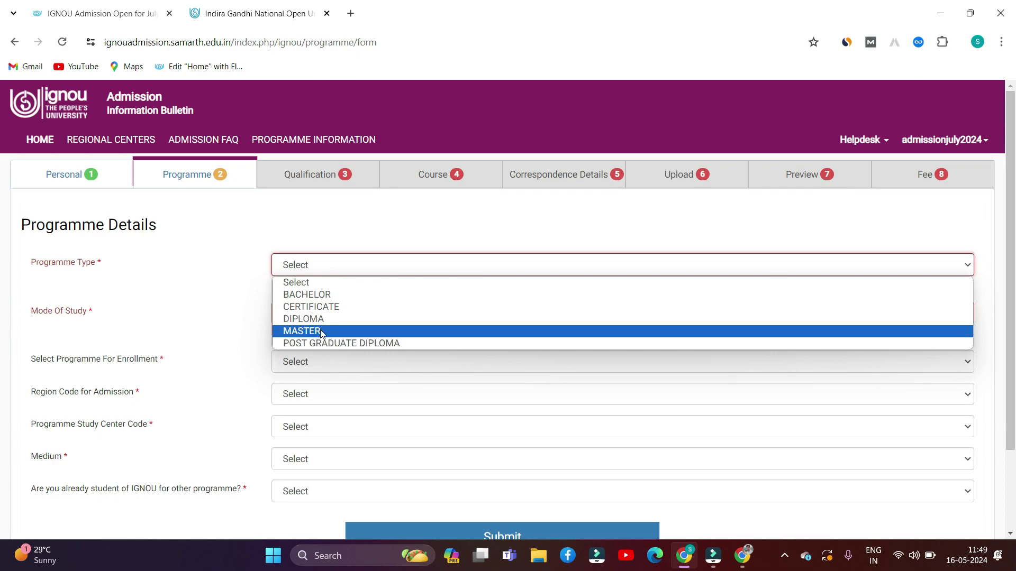
click(341, 295)
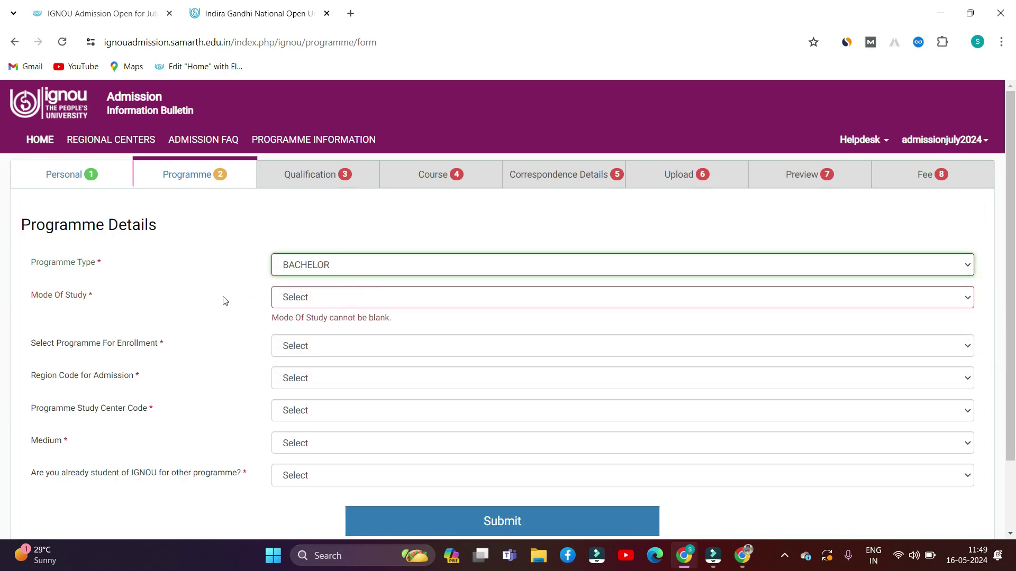
click(321, 301)
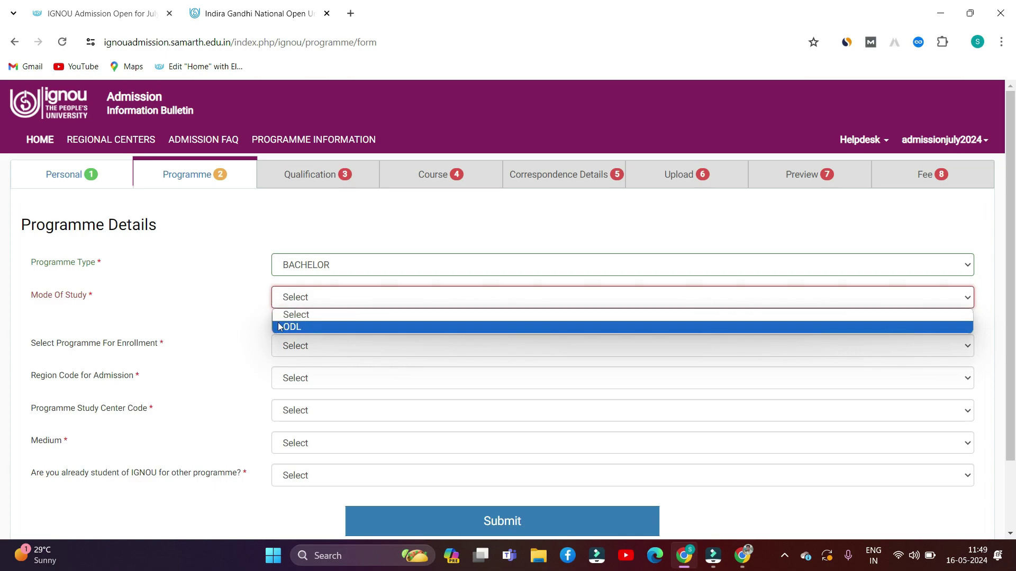
click(237, 311)
click(316, 302)
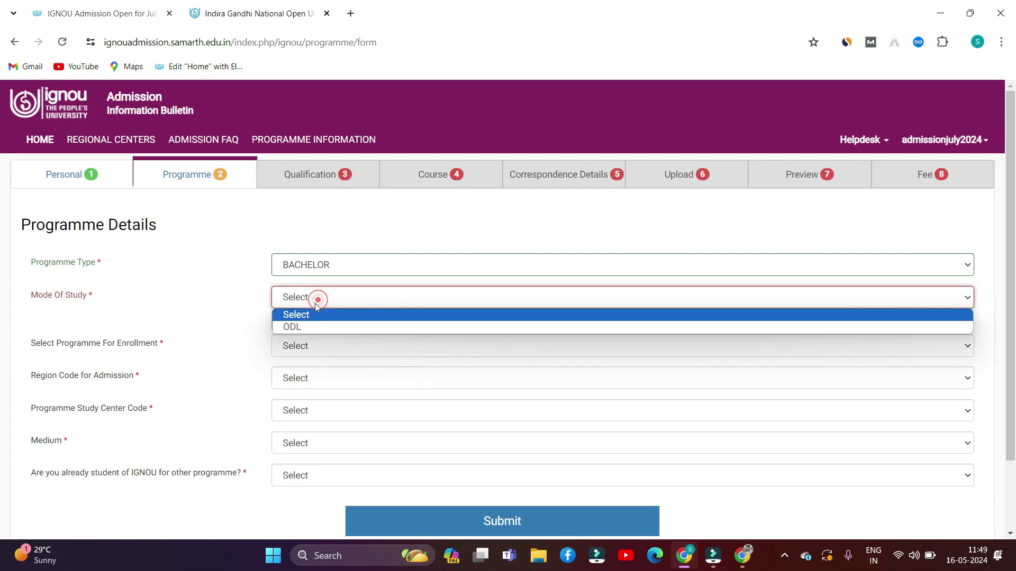
click(301, 328)
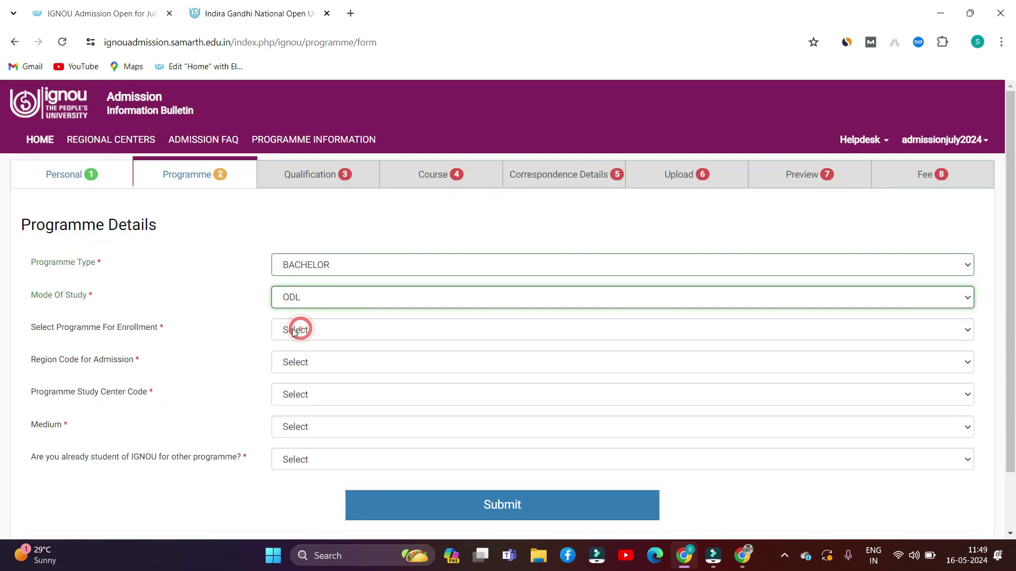
- Look through the bachelor programmes offered for enrollment and choose BBA : Bachelor of Business Administration
scroll(101, 299, down, 1)
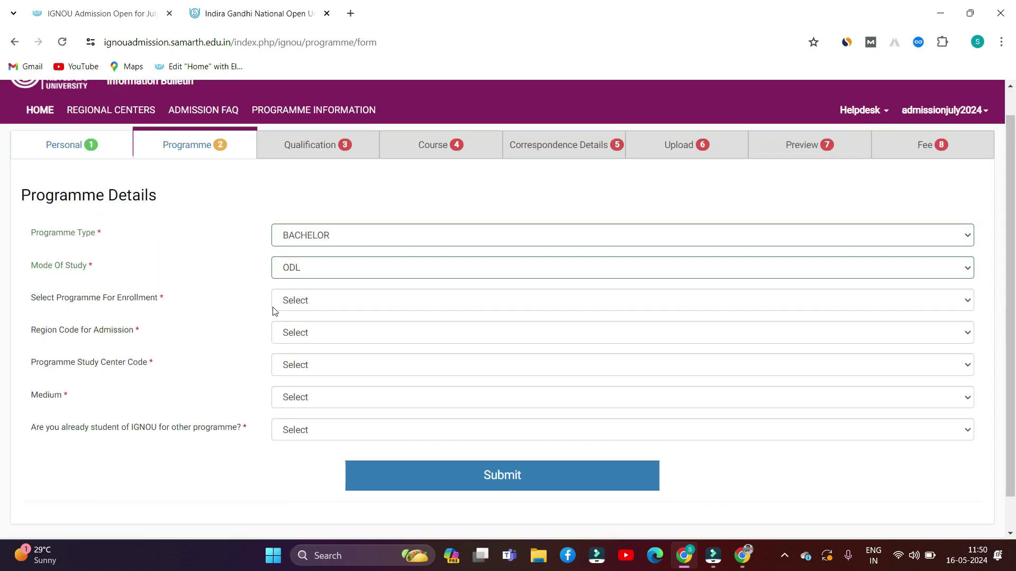
click(310, 301)
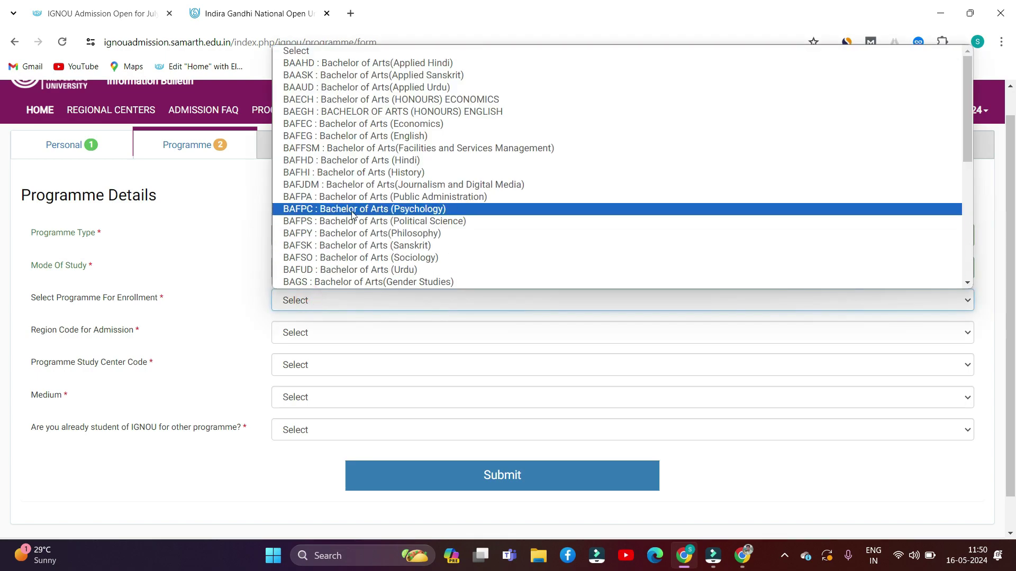
scroll(353, 214, down, 5)
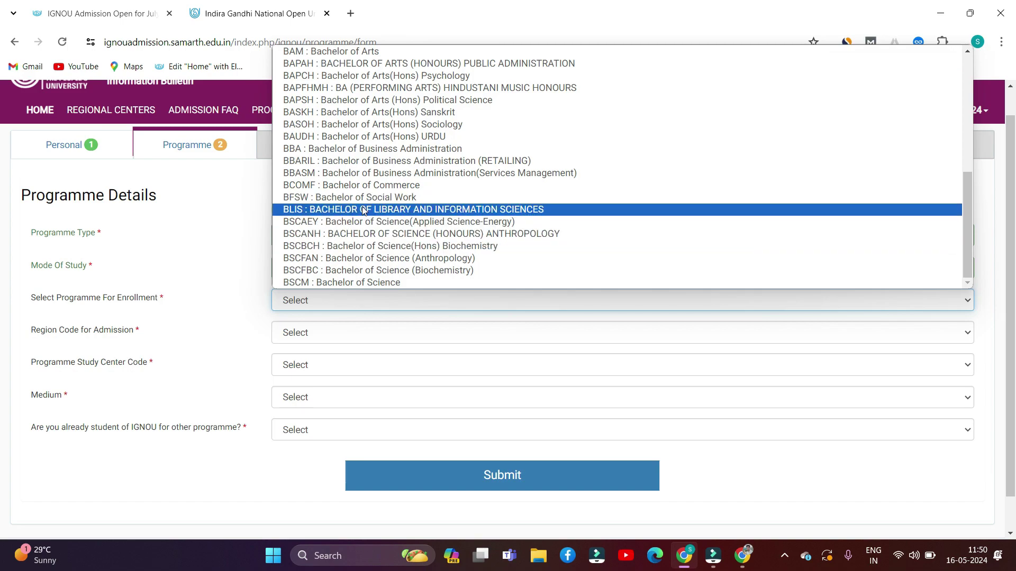
scroll(365, 211, up, 5)
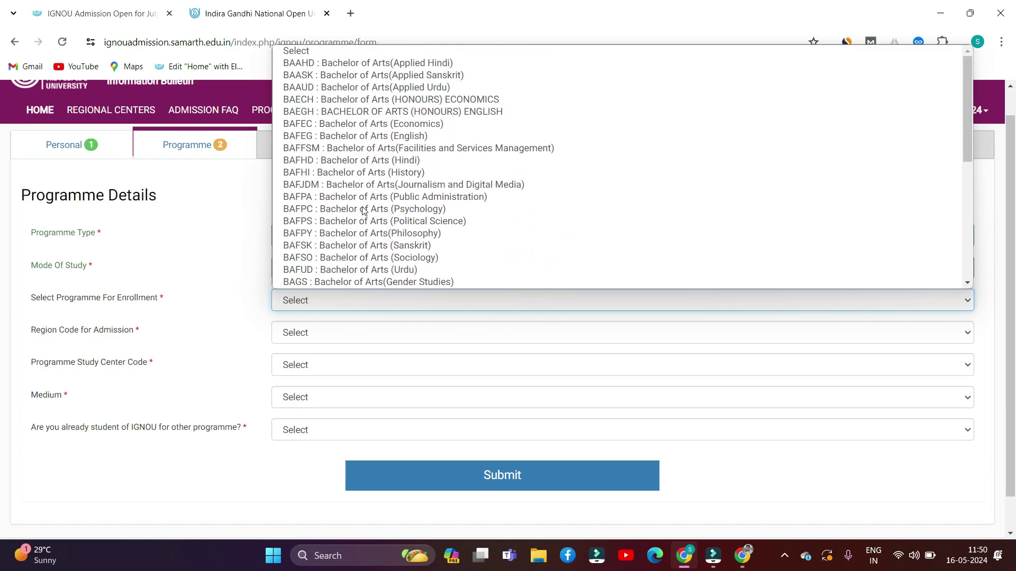
scroll(365, 211, down, 4)
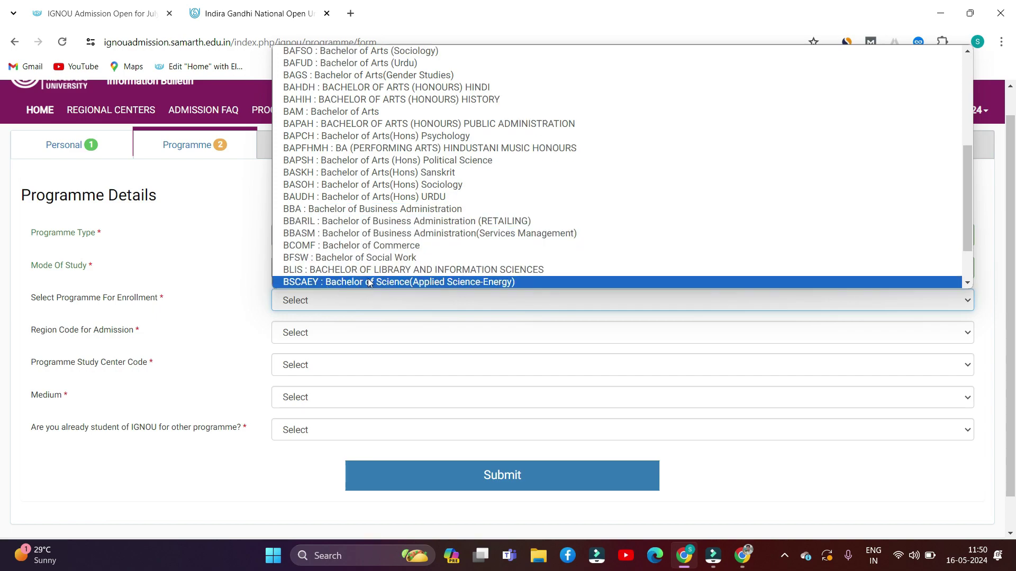
scroll(365, 285, down, 1)
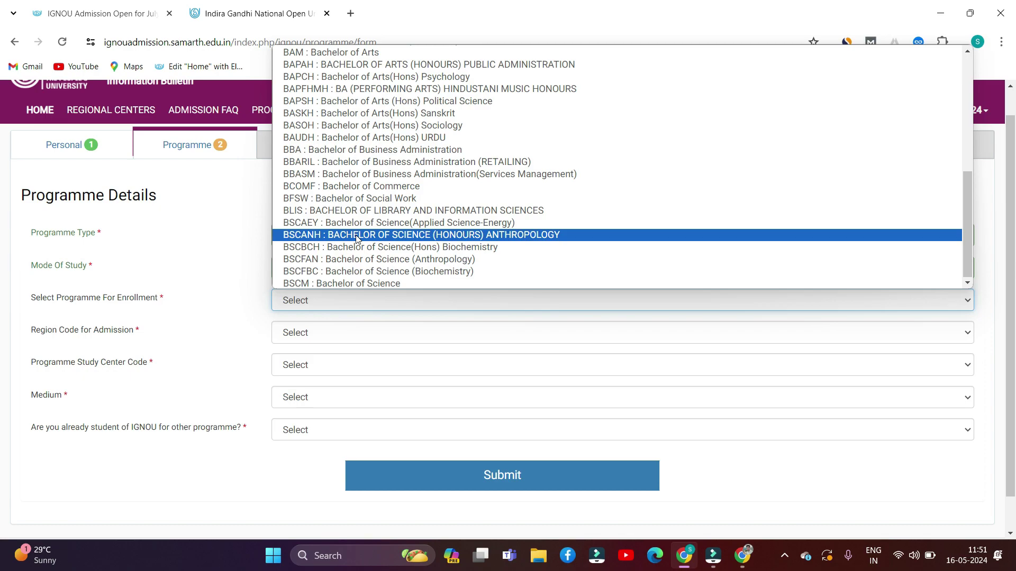
click(371, 151)
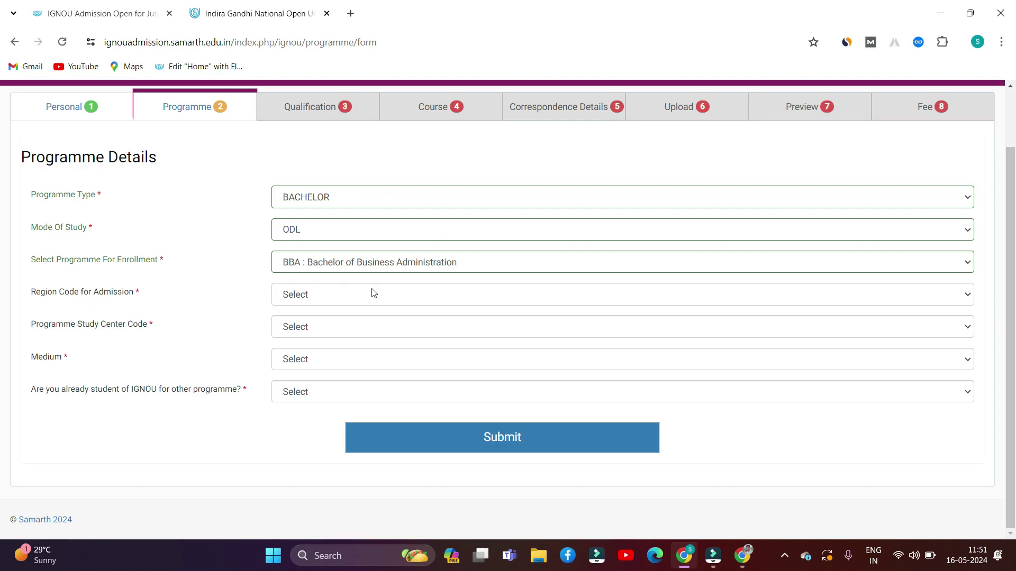
- Set the region code to 12 : JAMMU and the programme study center to 1250 : GOVT. DEGREE COLLEGE (BOYS)
click(347, 296)
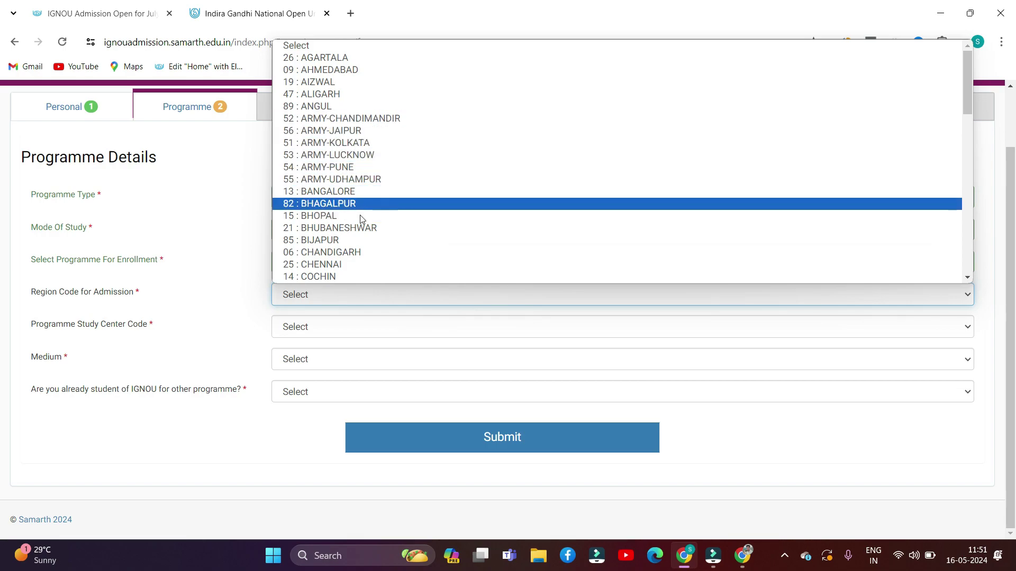
scroll(361, 217, down, 2)
scroll(361, 218, down, 5)
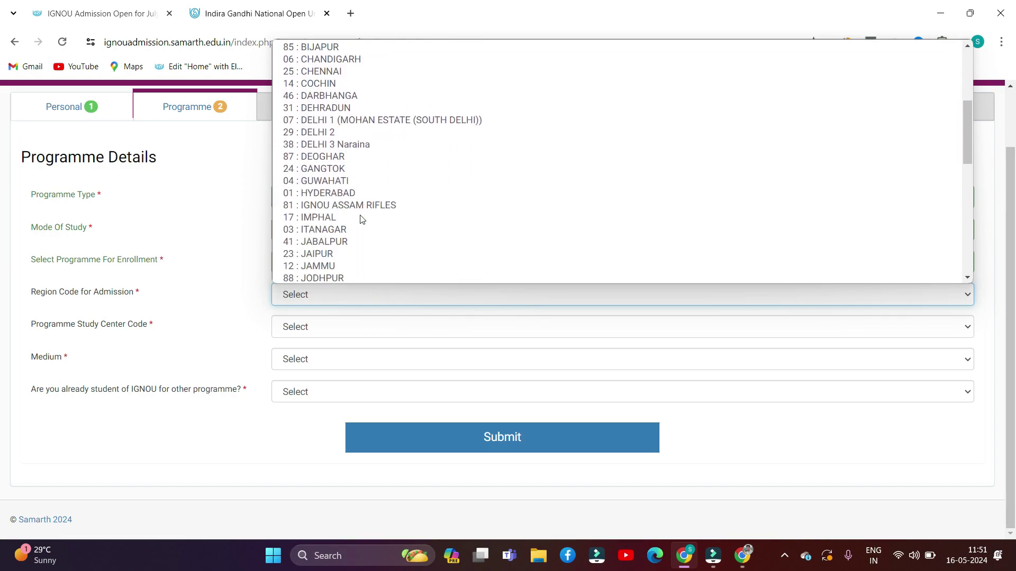
scroll(360, 218, down, 2)
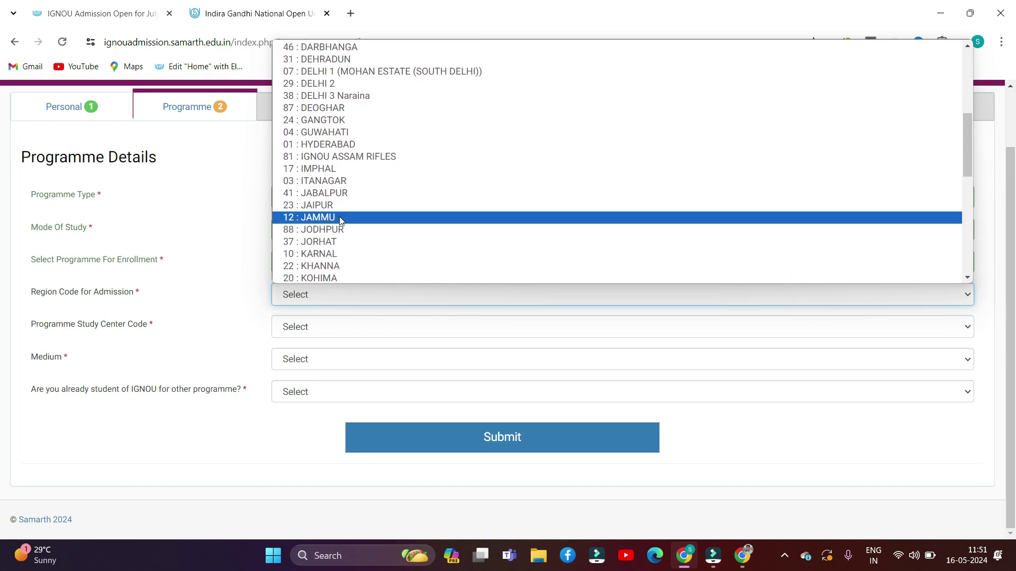
click(335, 217)
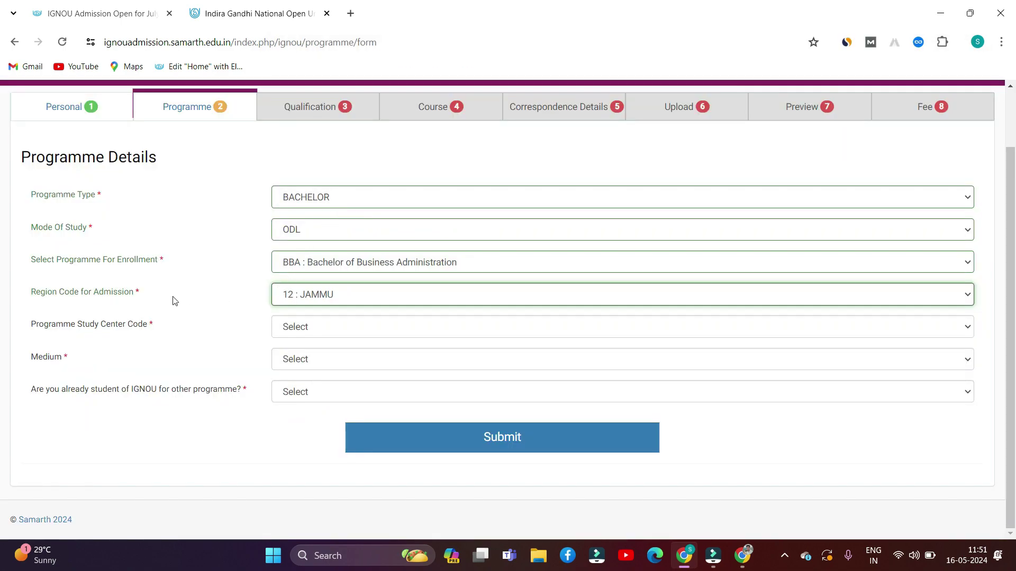
click(326, 328)
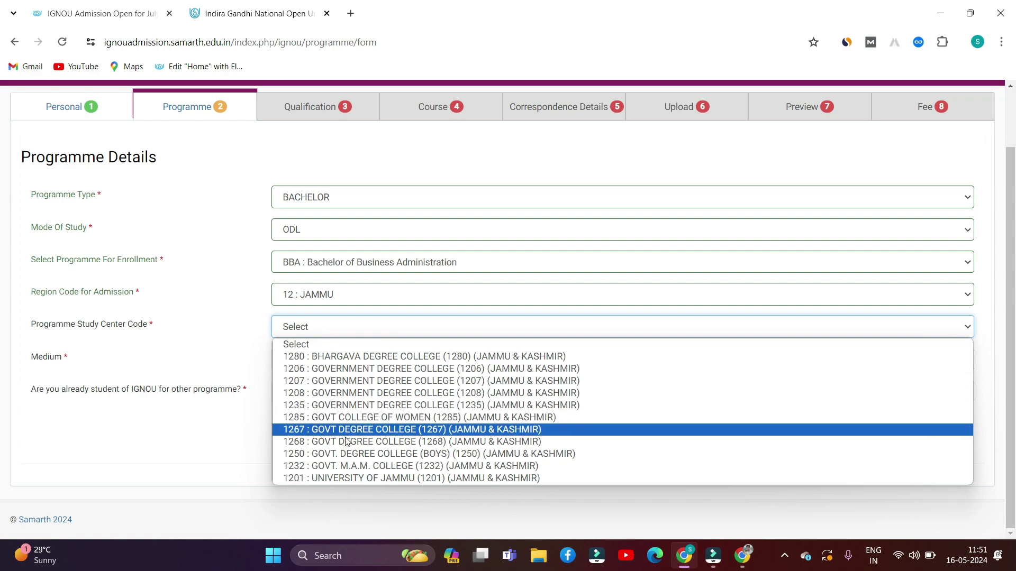
click(358, 454)
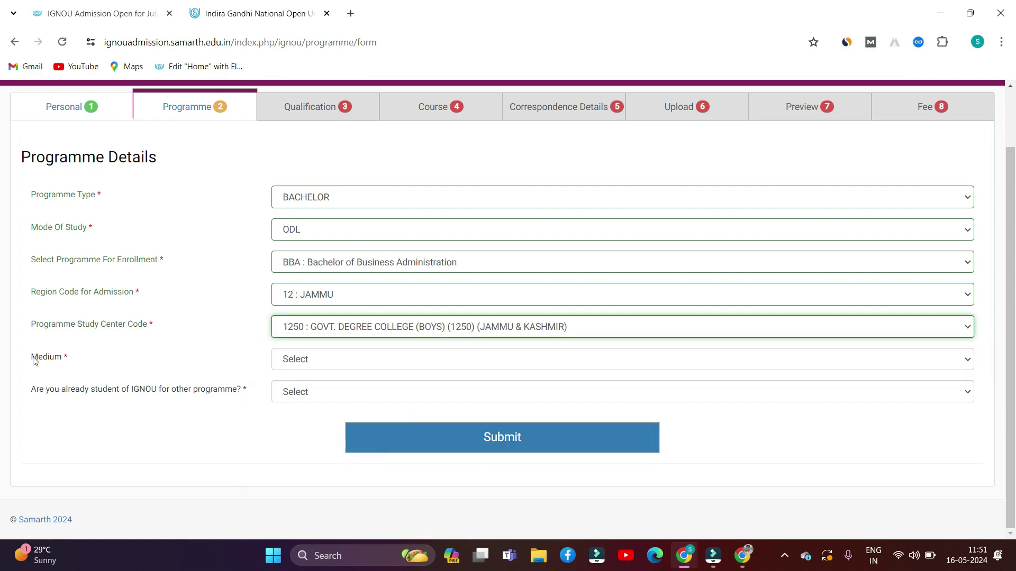
- Choose ENGLISH as the medium and answer No to already being a student of IGNOU for another programme
click(316, 359)
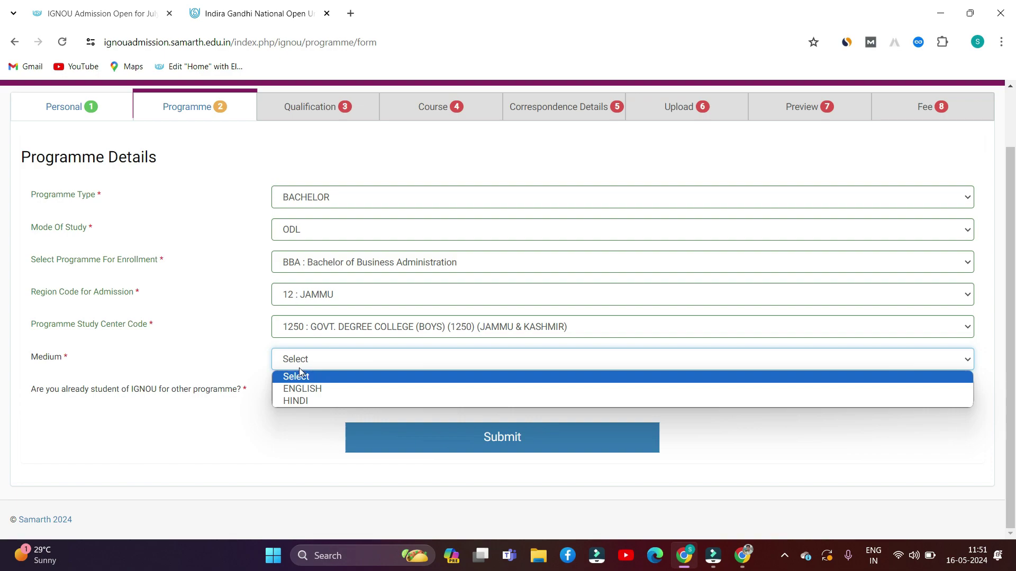
click(320, 390)
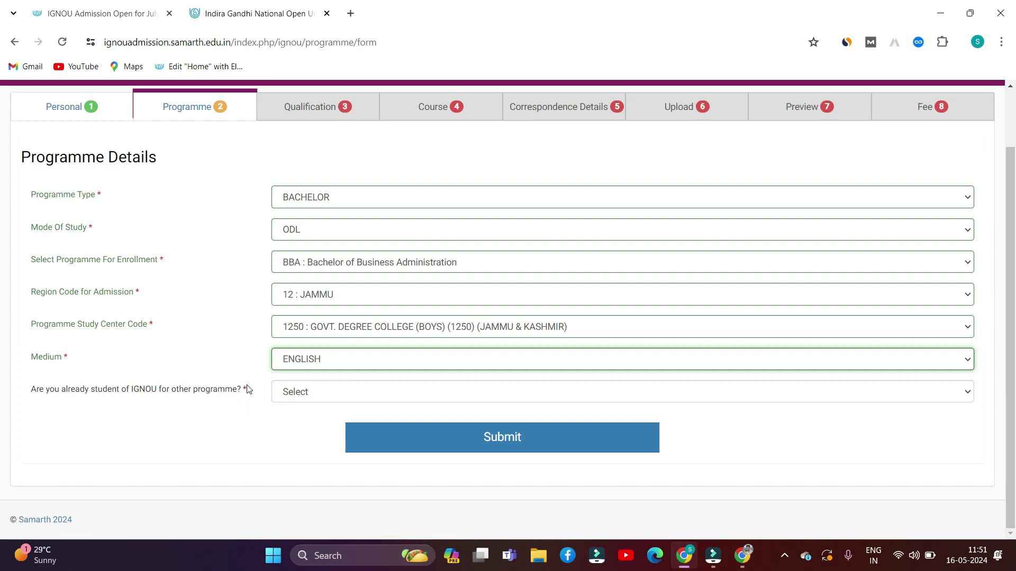
click(328, 396)
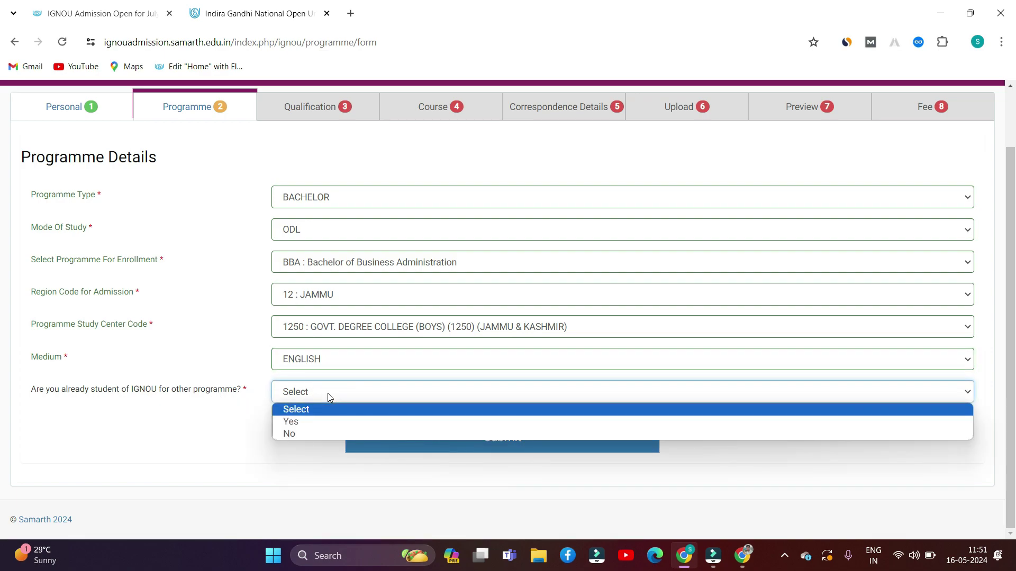
click(301, 432)
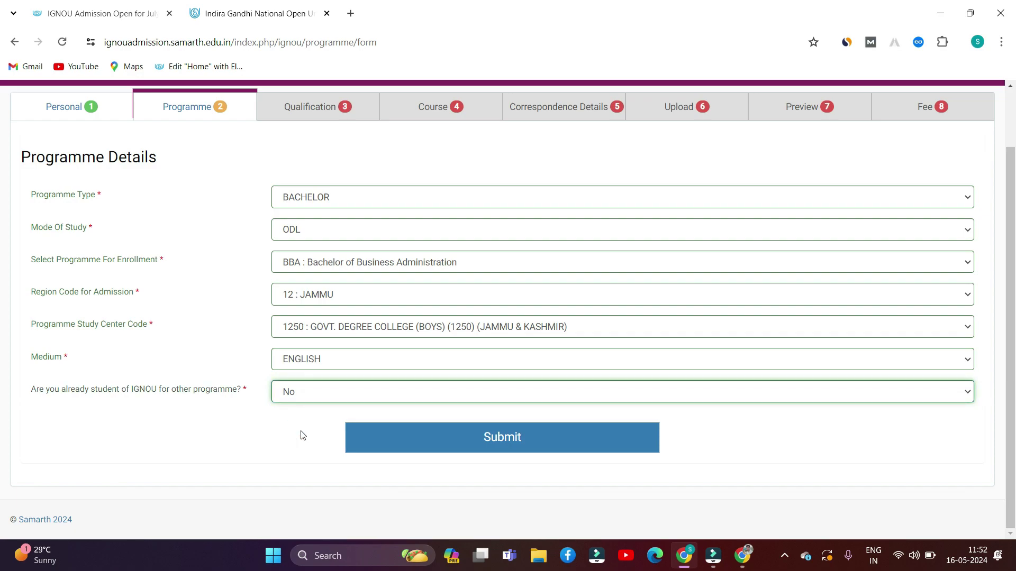
- Submit the programme details and continue from the summary to the Qualification form
click(502, 439)
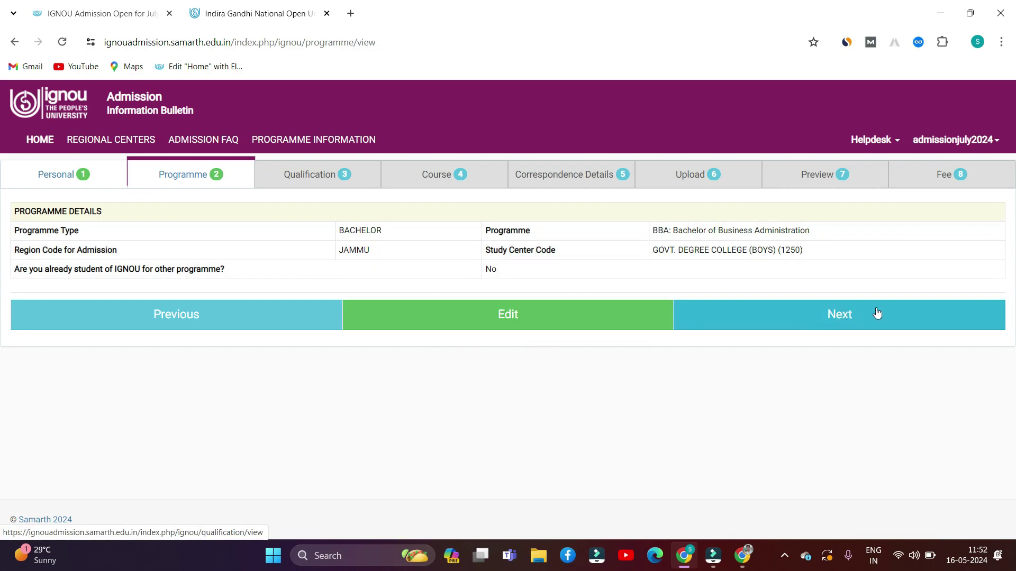
click(849, 321)
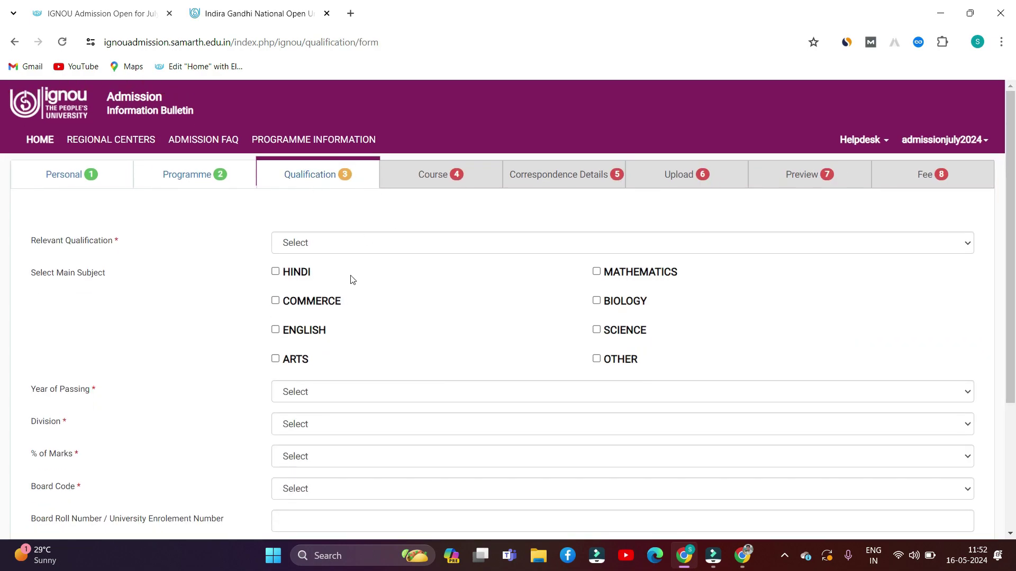
- Set the relevant qualification to 10+2 OR EQUIVALENT and select ENGLISH, SCIENCE and MATHEMATICS as main subjects
click(384, 238)
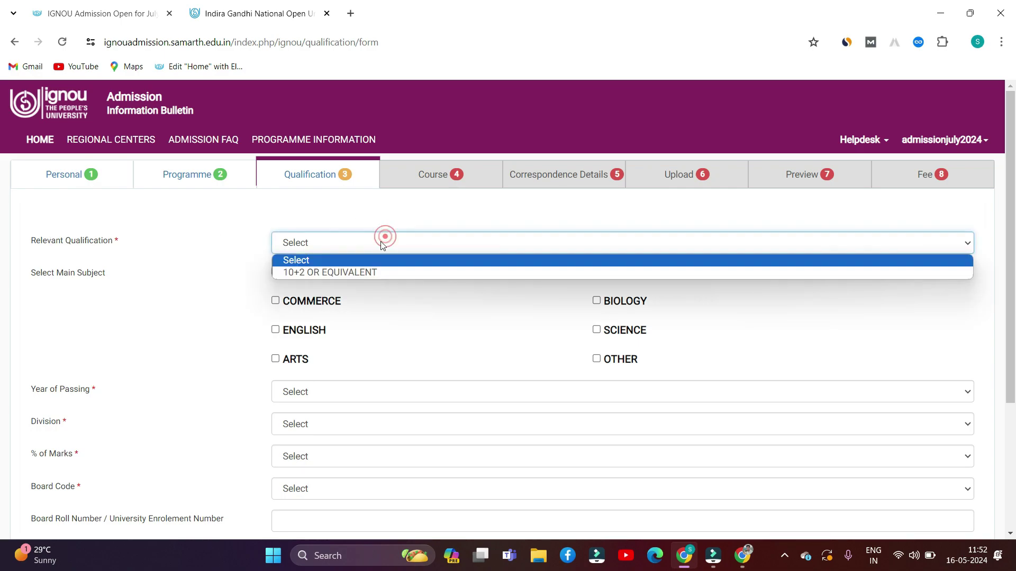
click(347, 273)
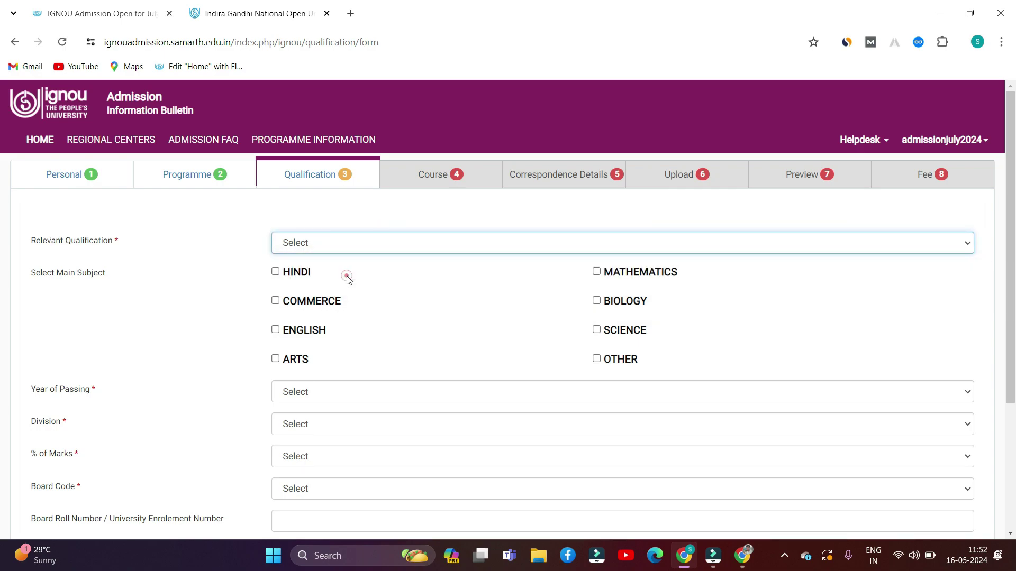
click(254, 259)
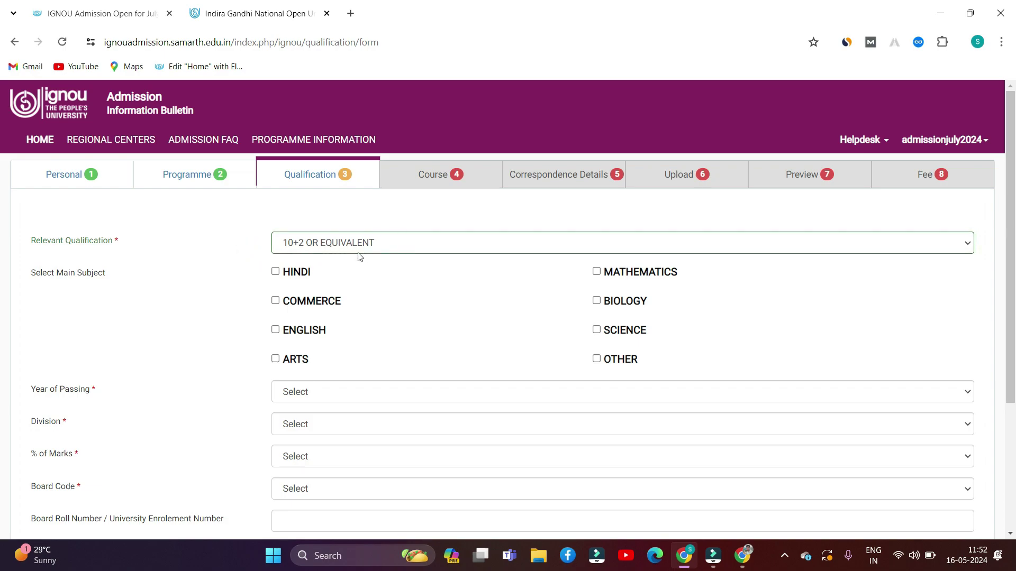
scroll(276, 277, down, 1)
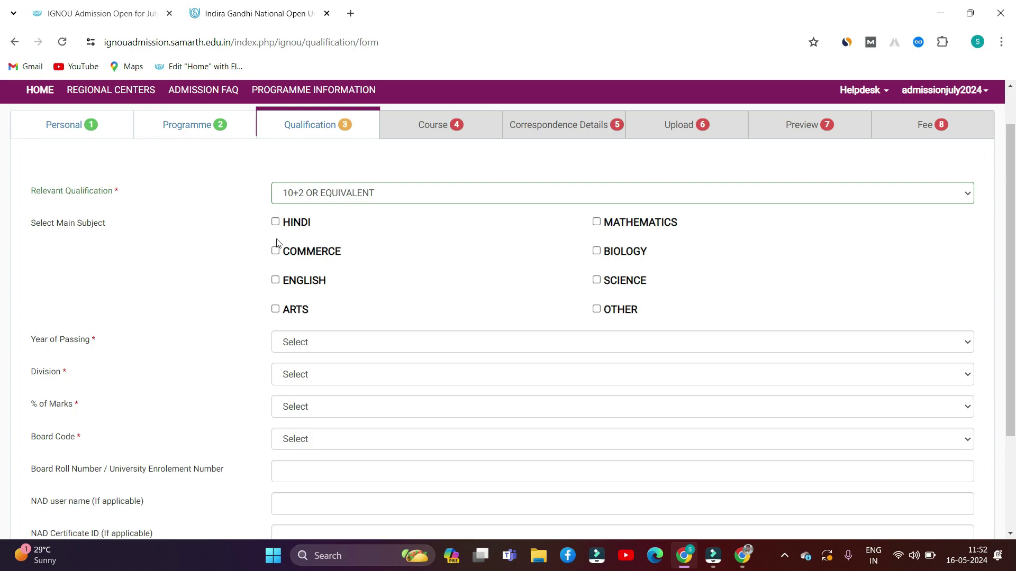
click(275, 280)
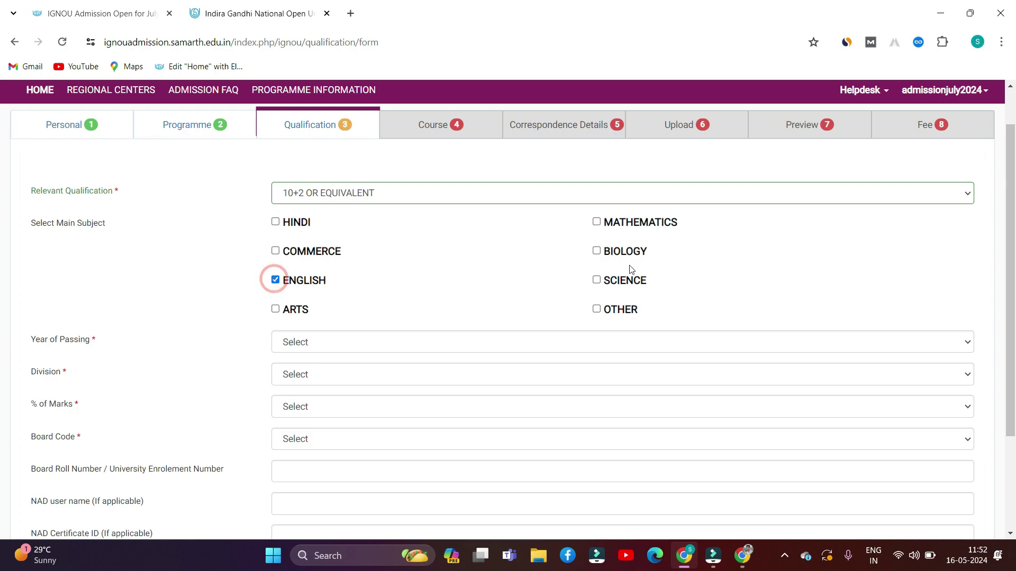
click(597, 281)
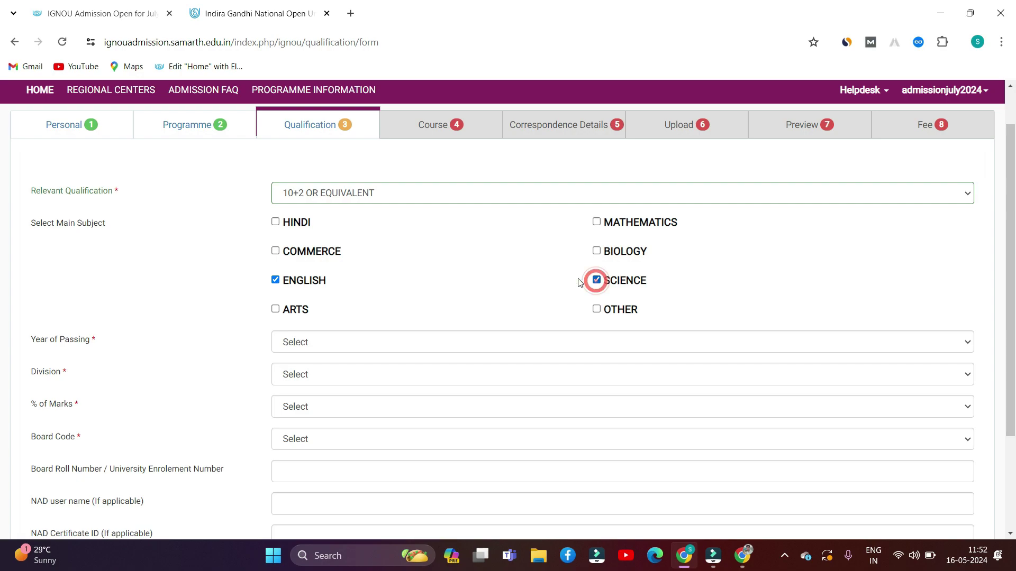
click(597, 222)
- Set the year of passing to 2023
scroll(476, 320, down, 2)
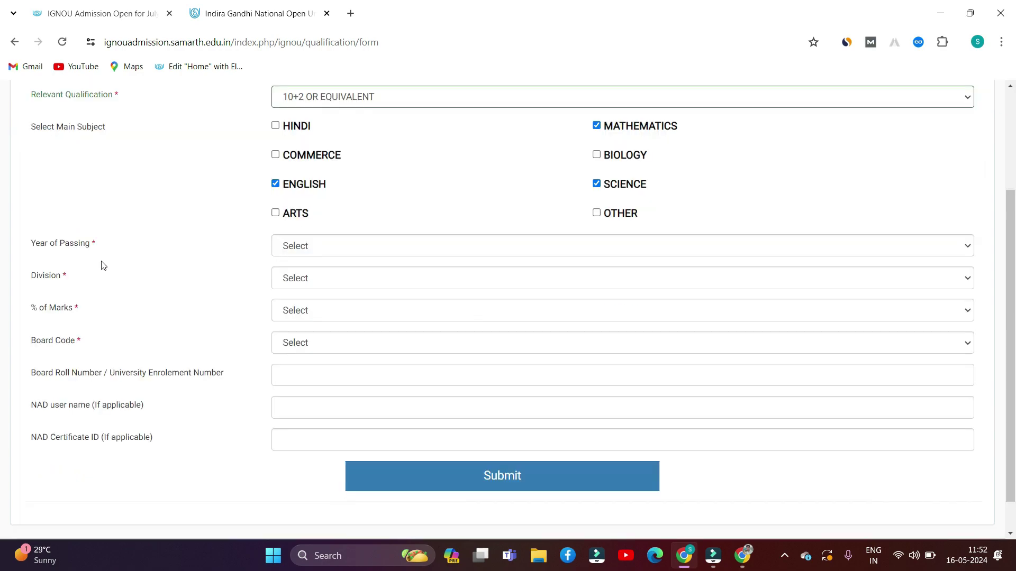
click(340, 246)
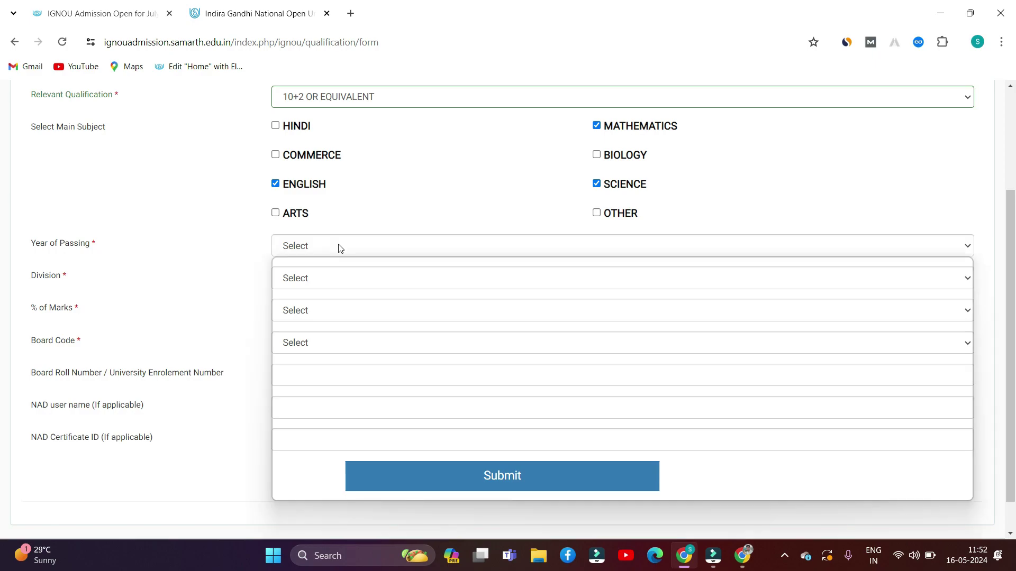
scroll(409, 395, down, 2)
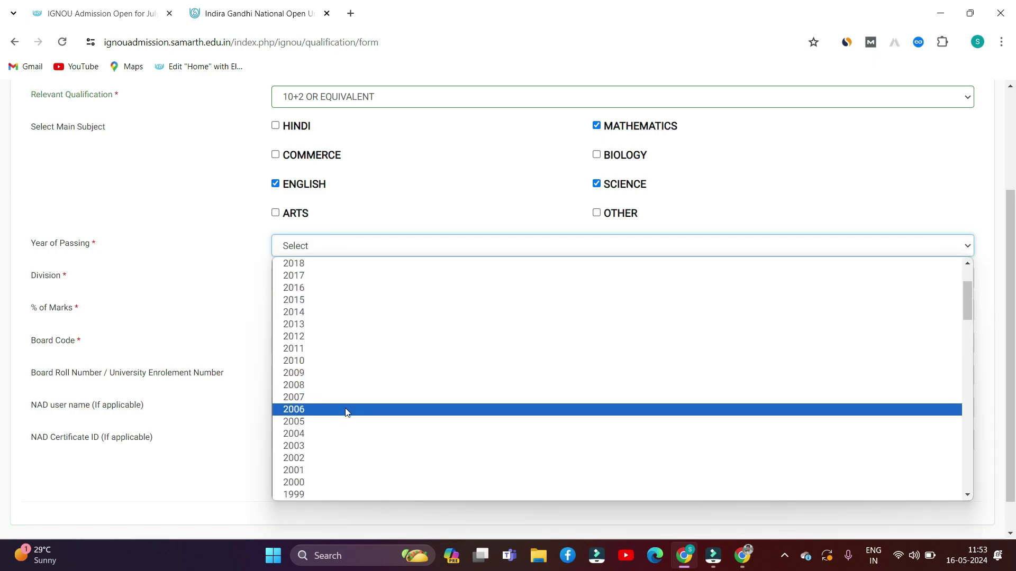
scroll(345, 413, down, 3)
scroll(347, 412, up, 5)
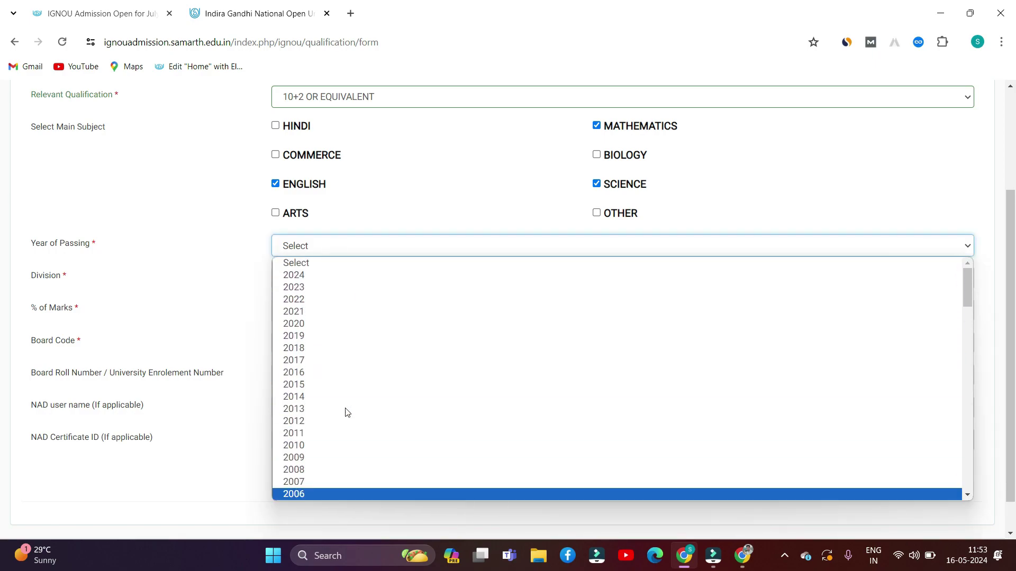
click(309, 292)
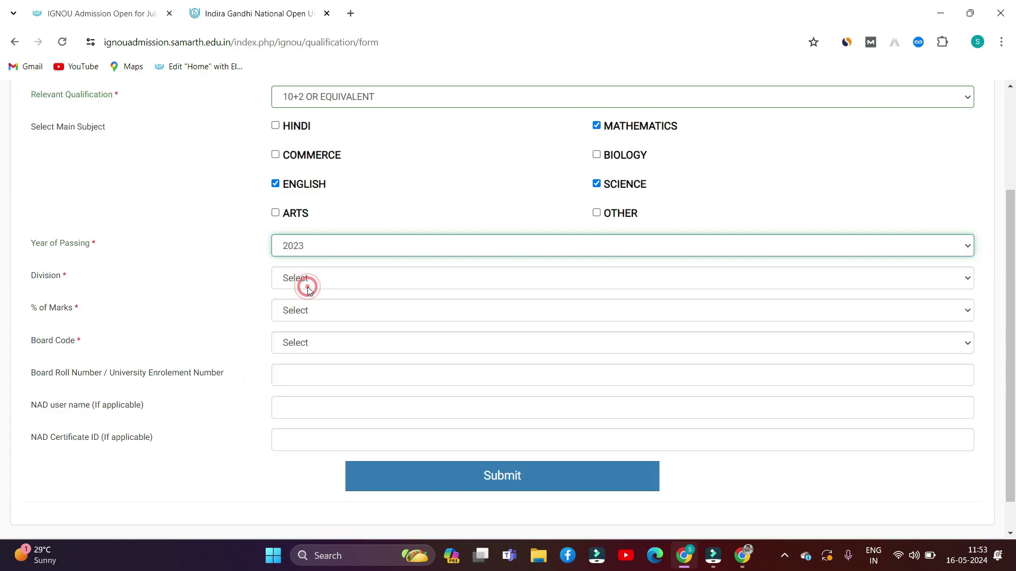
click(225, 260)
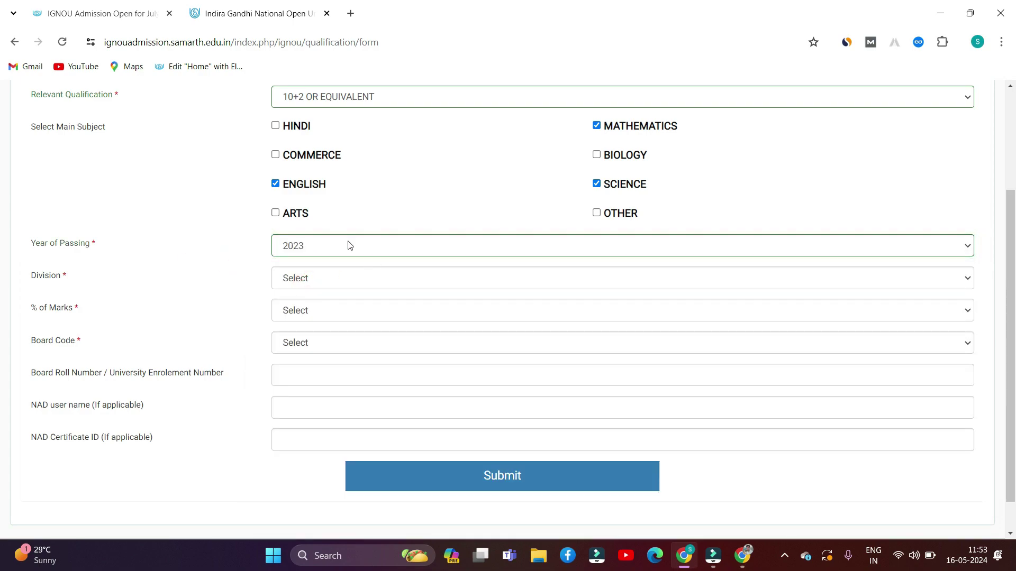
- Set the year of passing to 2024 and the division to First
click(332, 244)
click(324, 272)
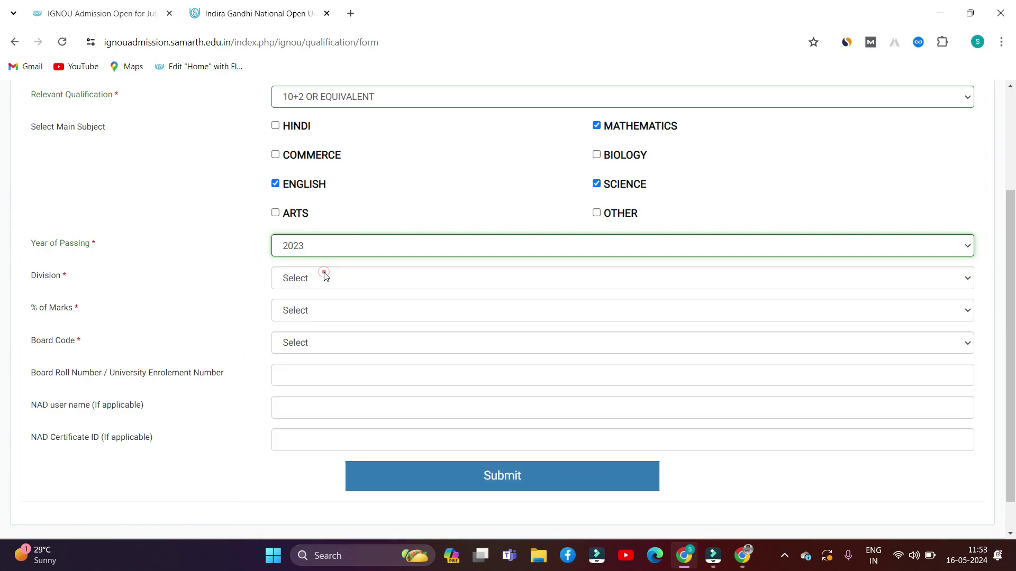
click(246, 254)
click(292, 280)
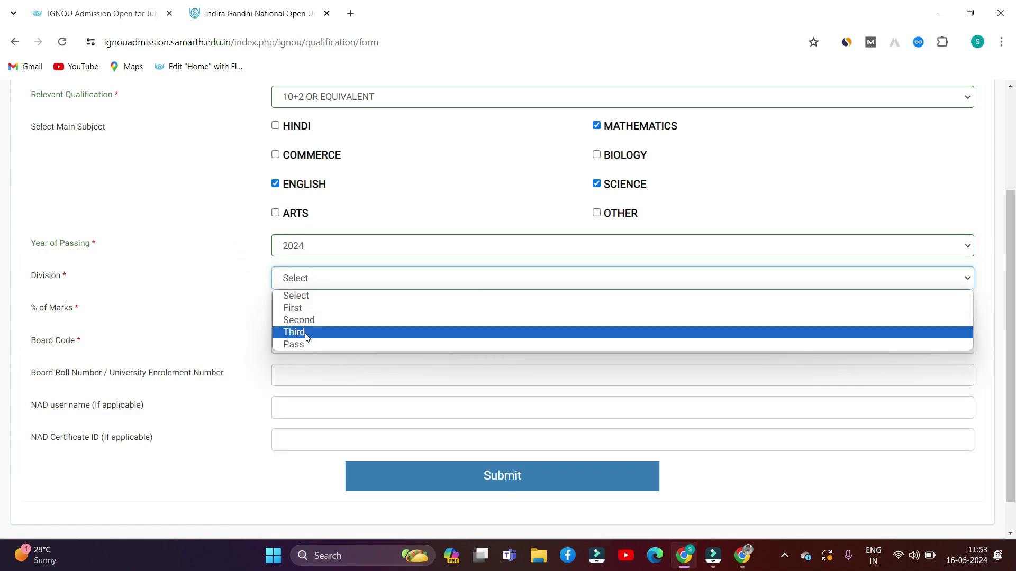
click(330, 312)
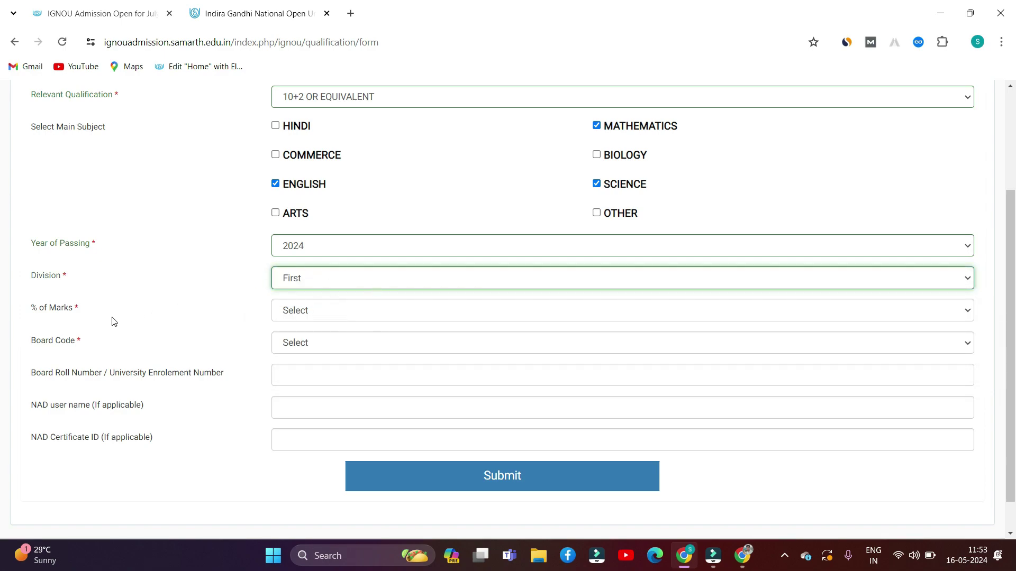
- Set the percentage of marks for the qualification to 98
click(325, 308)
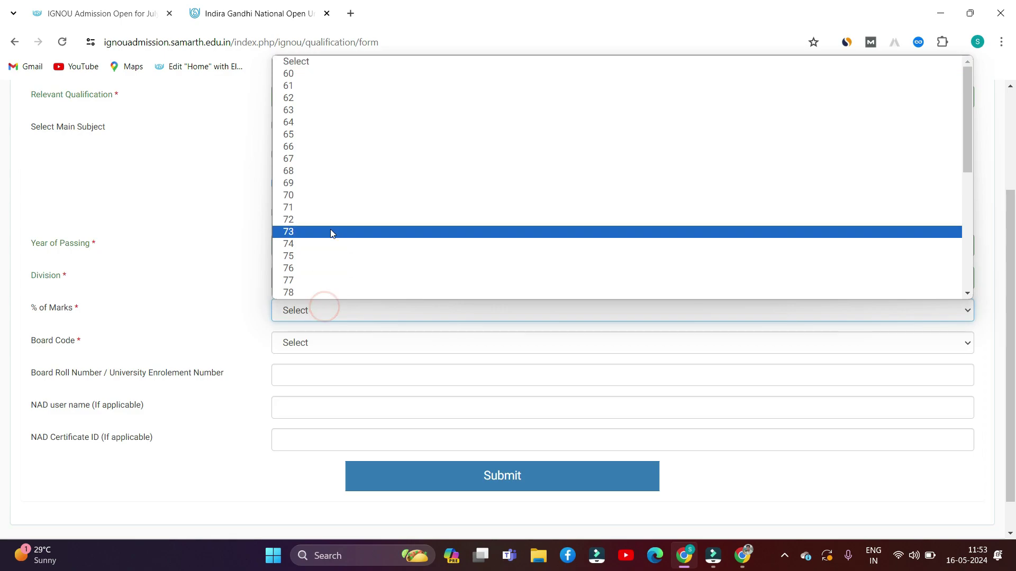
scroll(330, 232, down, 5)
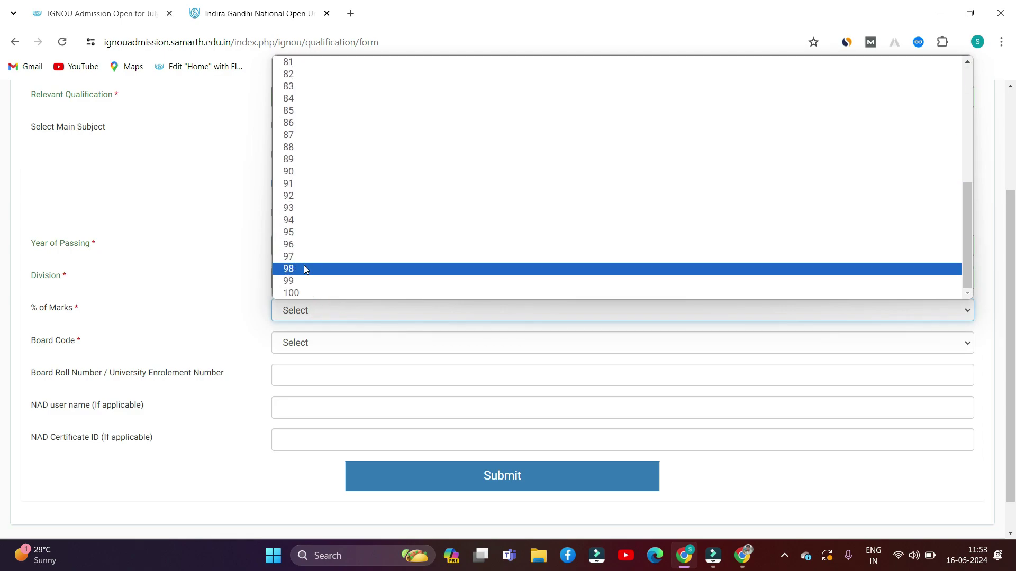
click(305, 272)
- Look through the listed education boards and choose board code 1202 : JKSW : J&K STATE BOARD OF SCHOOL EDUCATION (WINTER)
scroll(312, 328, down, 1)
click(313, 307)
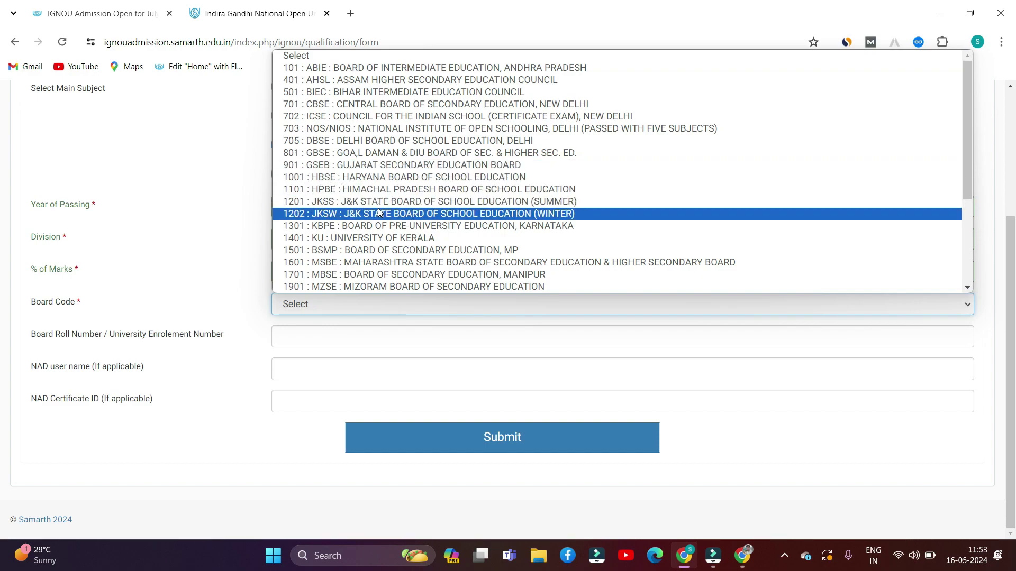
scroll(378, 209, down, 4)
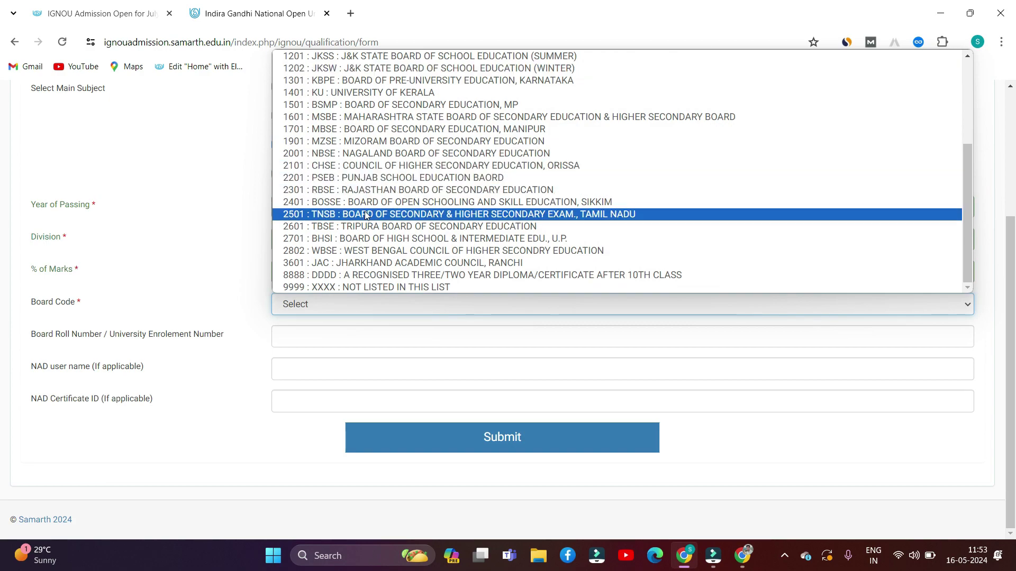
scroll(366, 215, up, 4)
scroll(366, 216, down, 4)
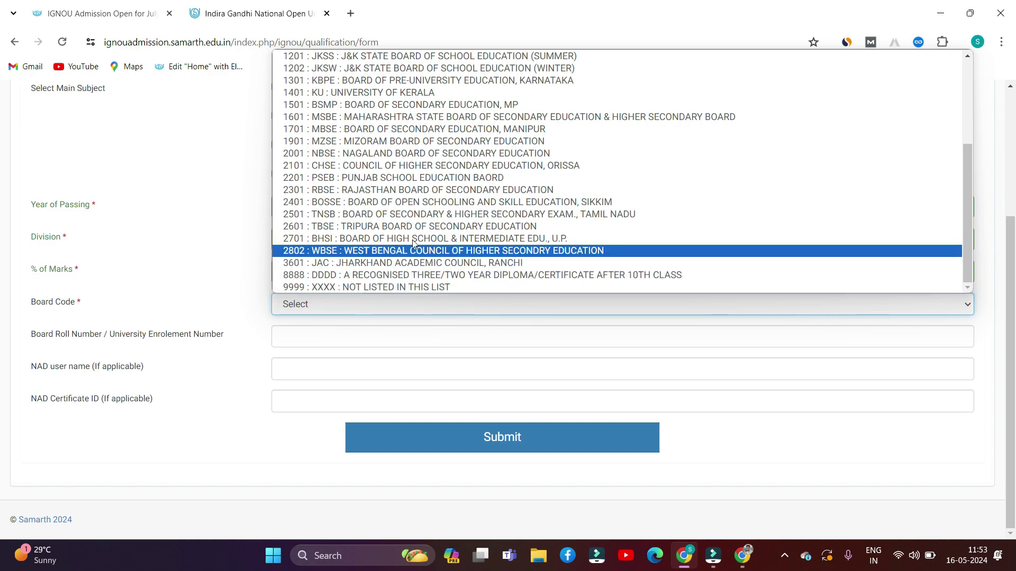
scroll(392, 236, up, 3)
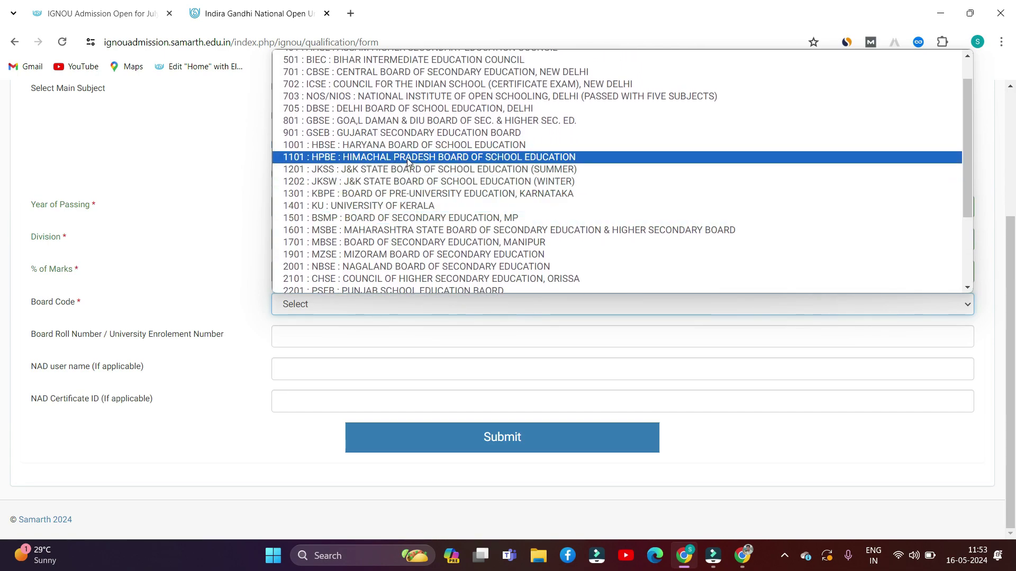
click(416, 181)
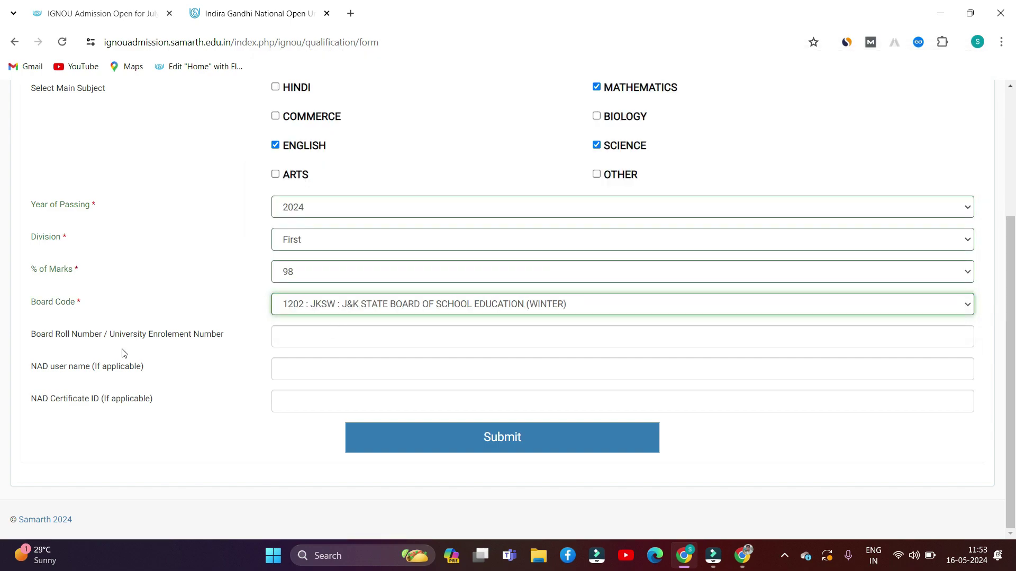
- Enter the board roll number, submit the qualification details and continue to the course selection
click(303, 337)
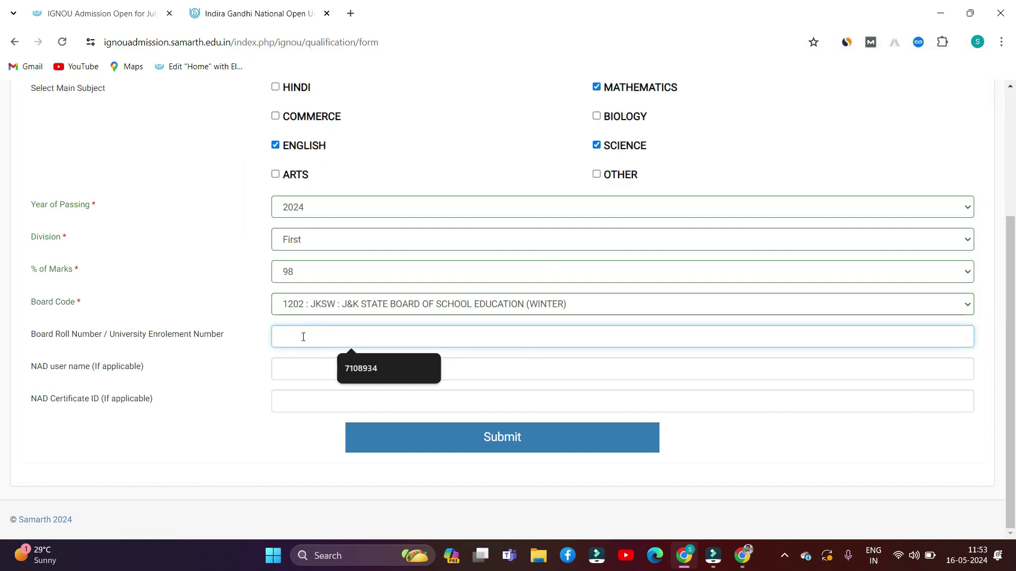
click(368, 373)
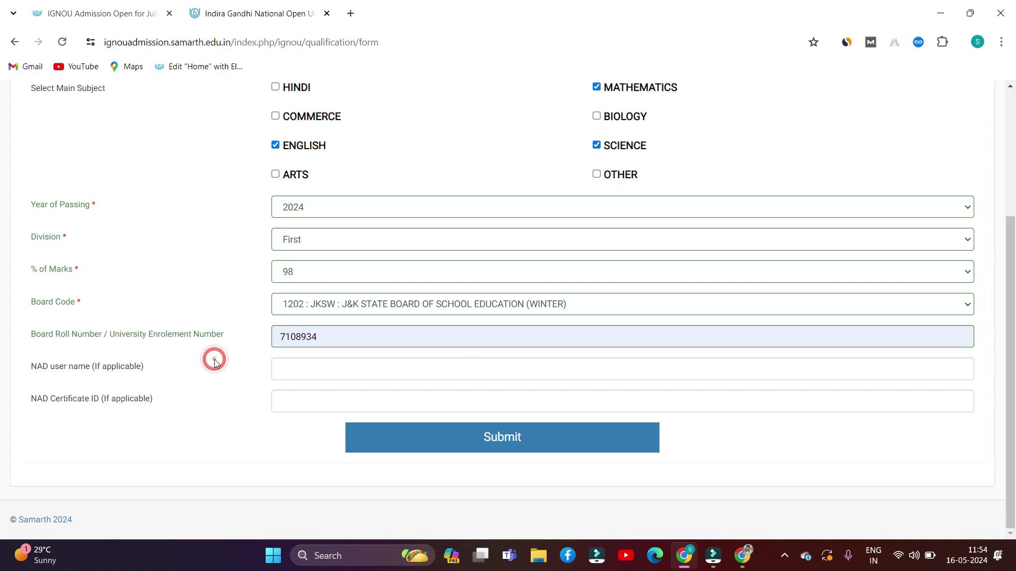
click(533, 446)
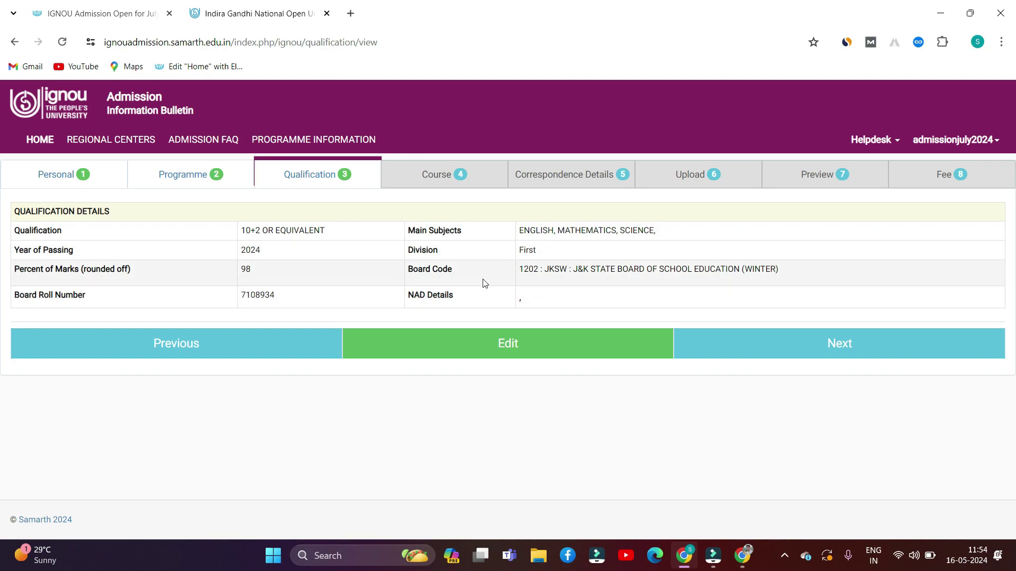
click(847, 345)
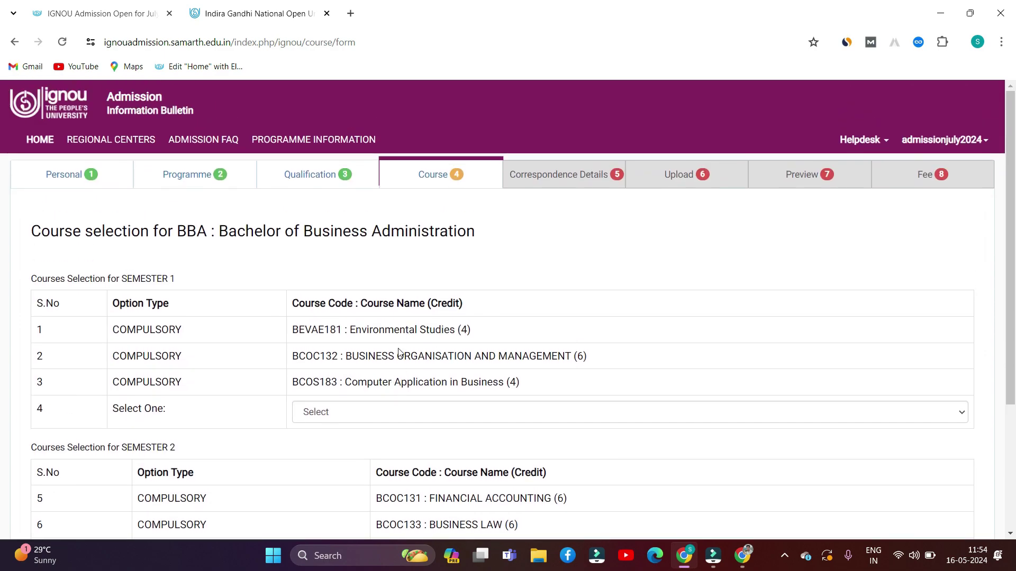
- Choose BEGLA136 : ENGLISH AT THE WORK PLACE (6) as the fourth Semester 1 course
scroll(398, 351, down, 2)
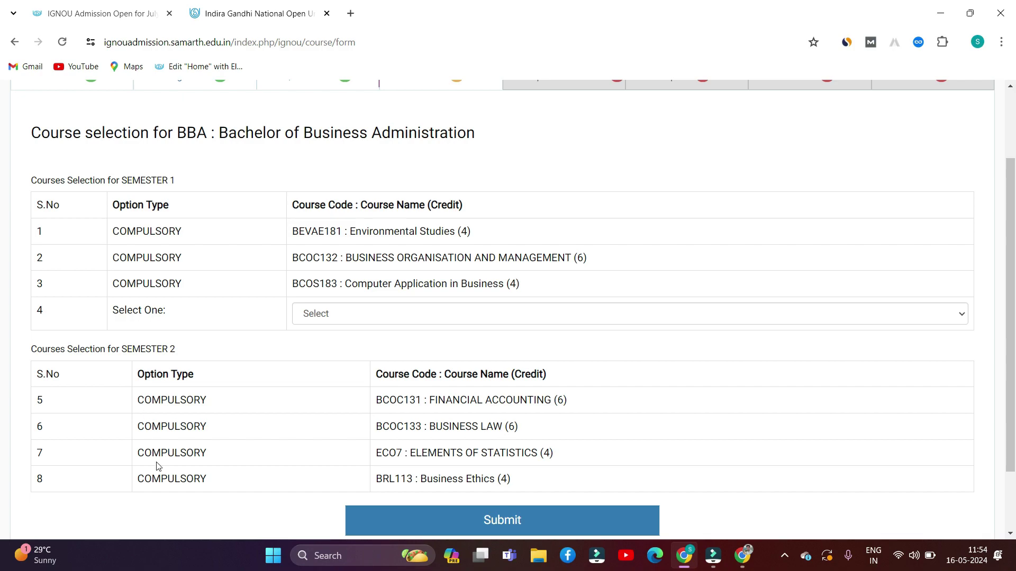
scroll(265, 336, down, 1)
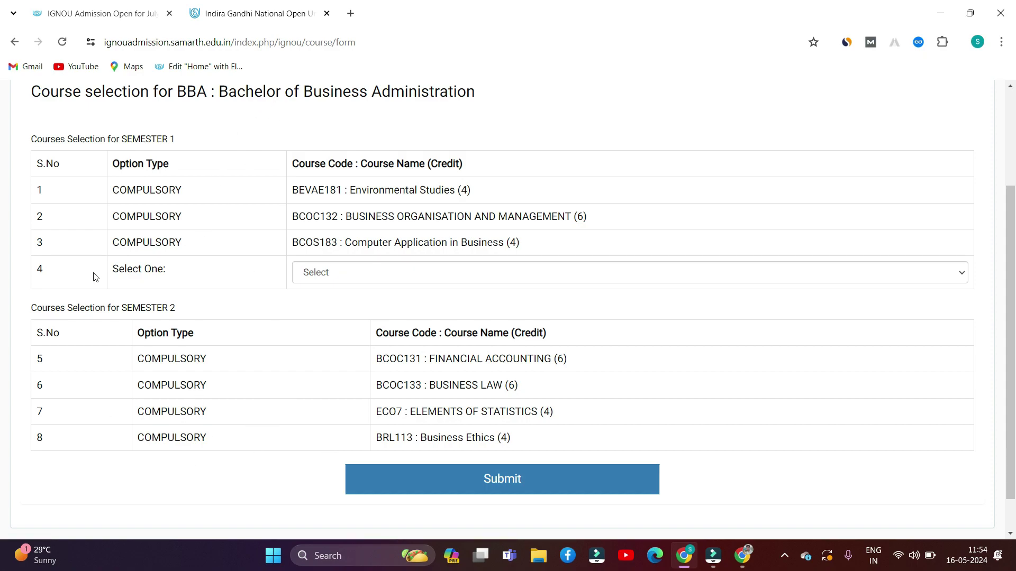
click(323, 276)
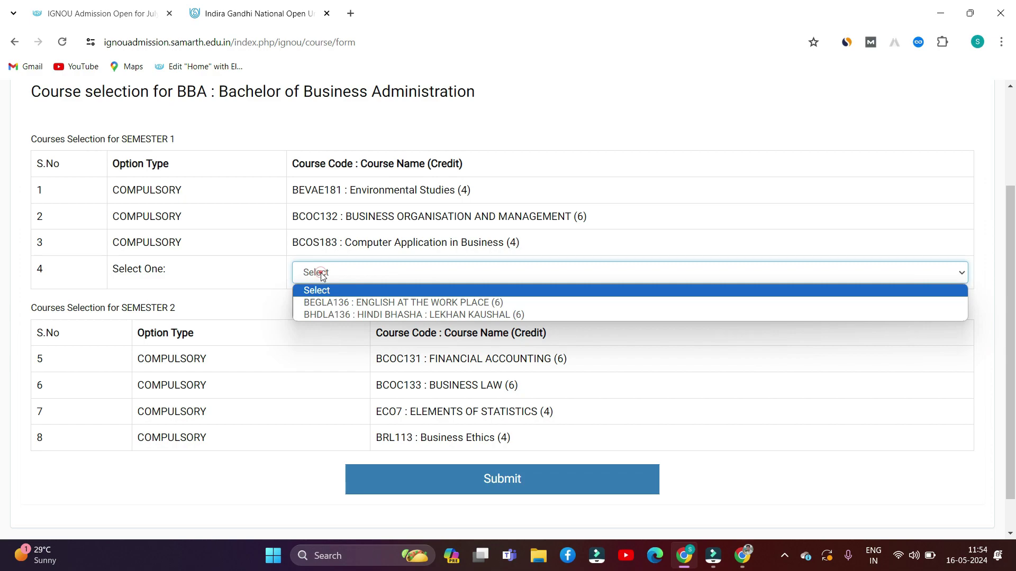
click(389, 304)
click(298, 289)
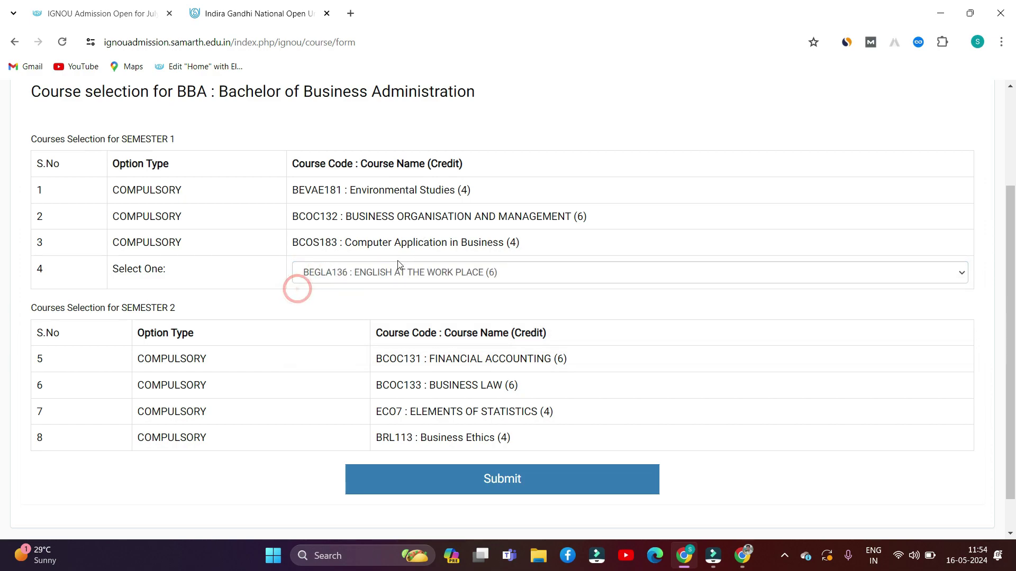
- Submit the BBA course selection for both semesters and continue to the correspondence details
scroll(396, 265, up, 2)
scroll(396, 266, down, 3)
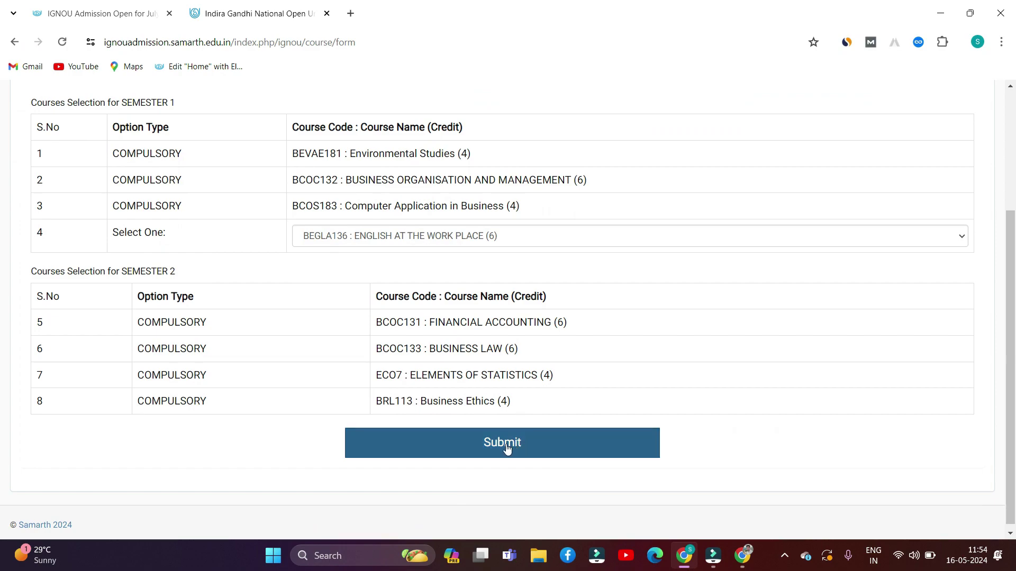
click(254, 231)
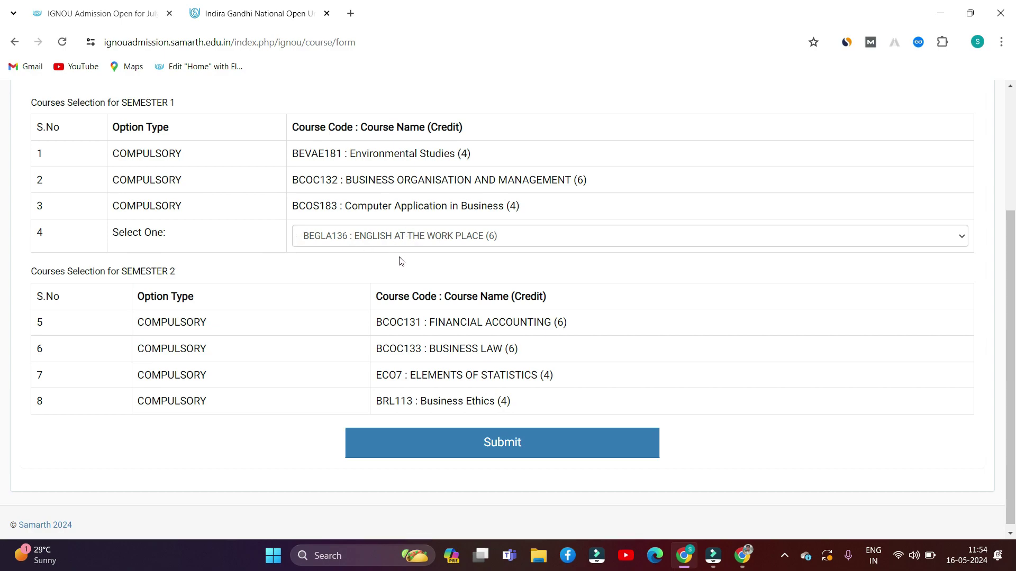
click(263, 252)
scroll(367, 383, down, 1)
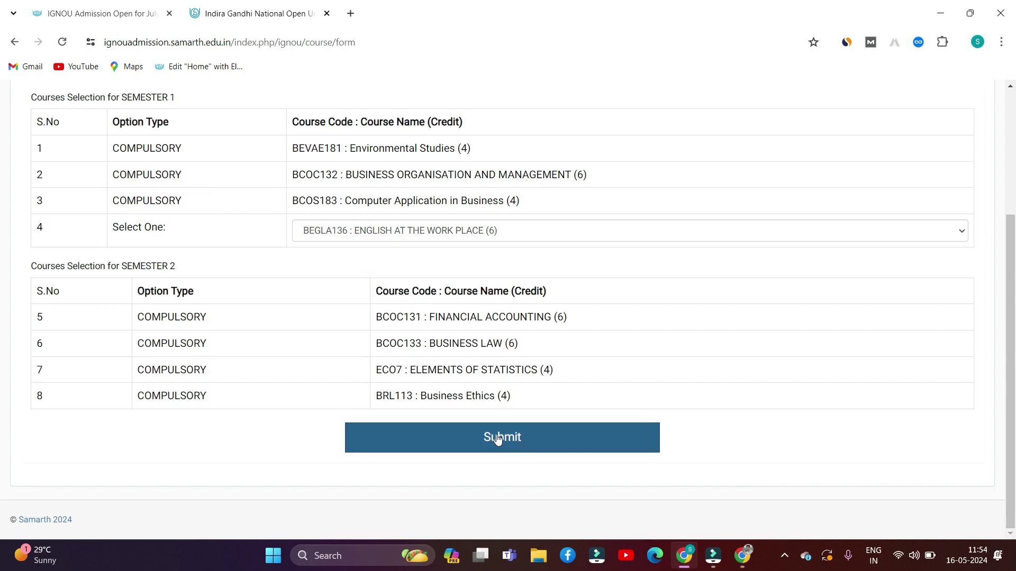
click(498, 439)
scroll(386, 399, down, 2)
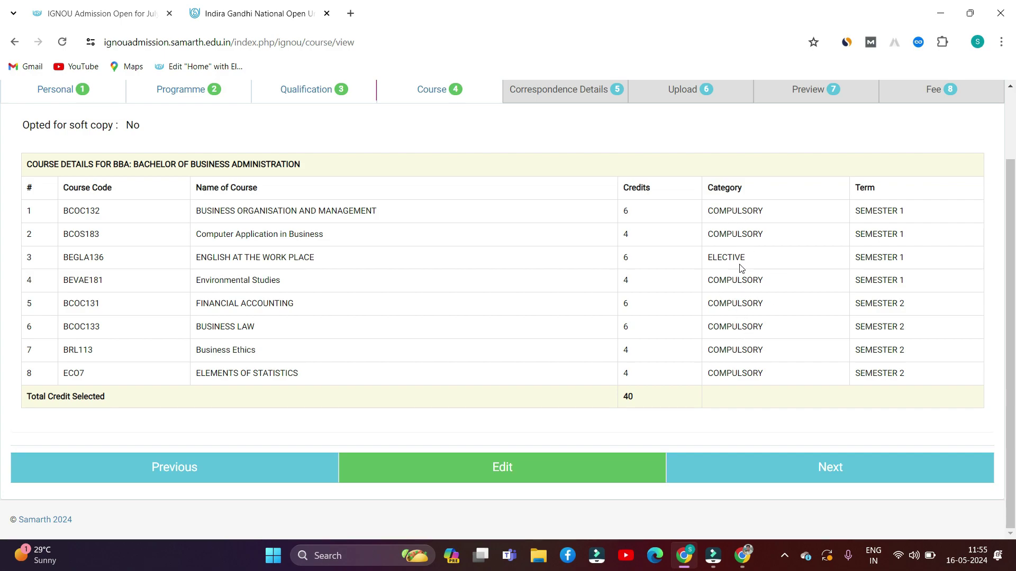
double_click(756, 263)
click(831, 470)
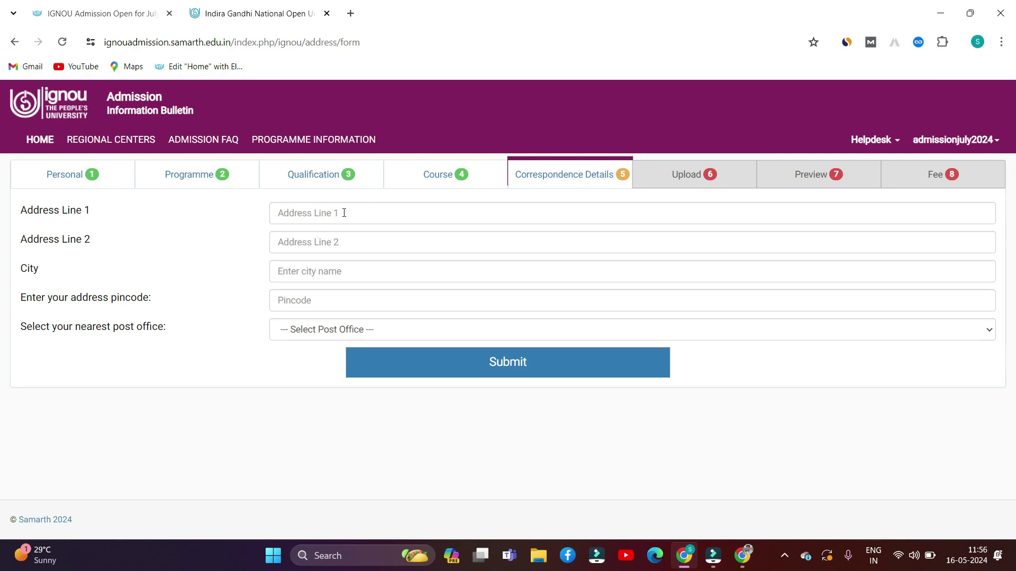
- Fill in both address lines, the city and the pincode of the correspondence address
click(335, 213)
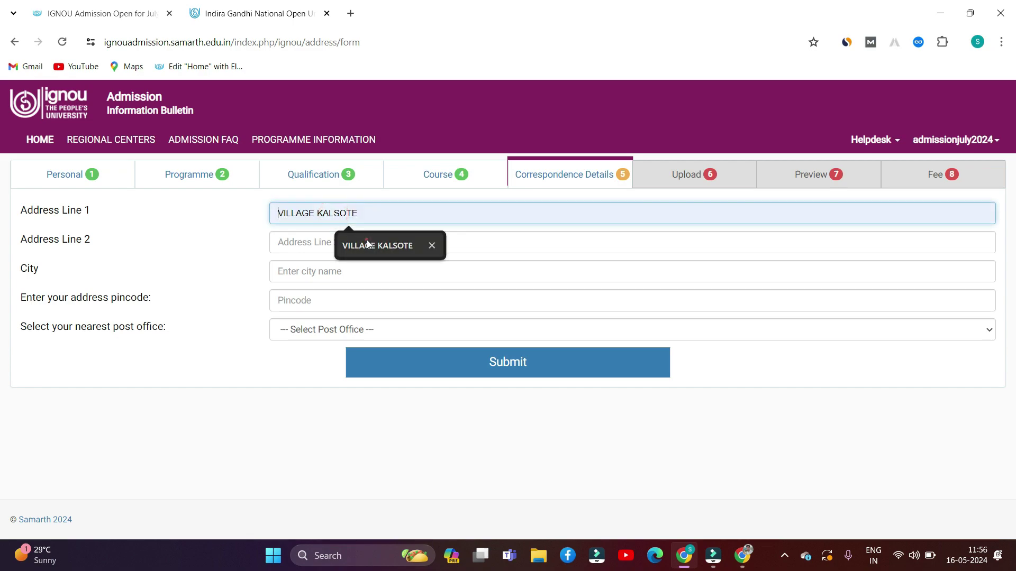
click(367, 240)
click(350, 245)
click(418, 267)
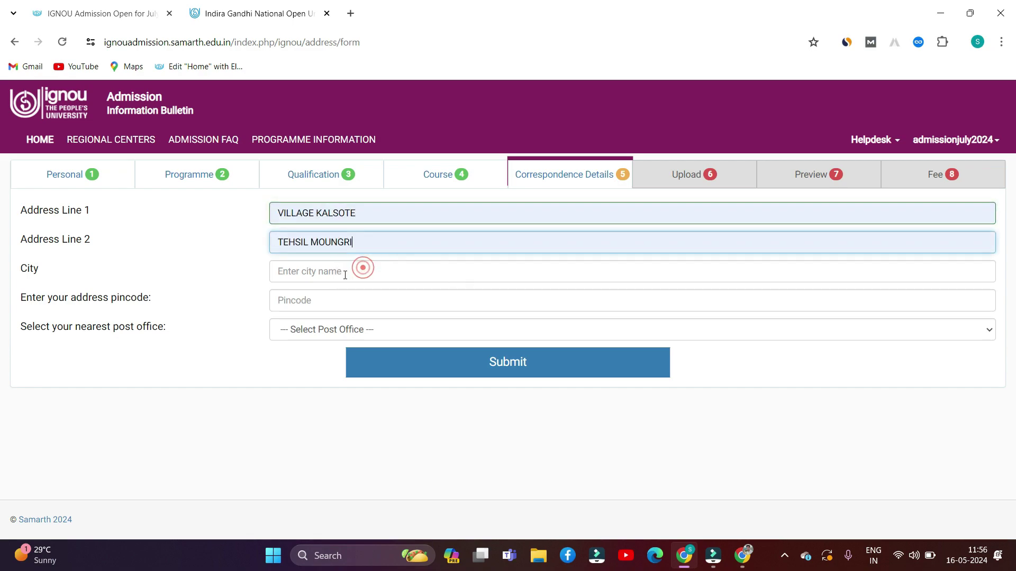
click(345, 272)
key(Down)
key(Return)
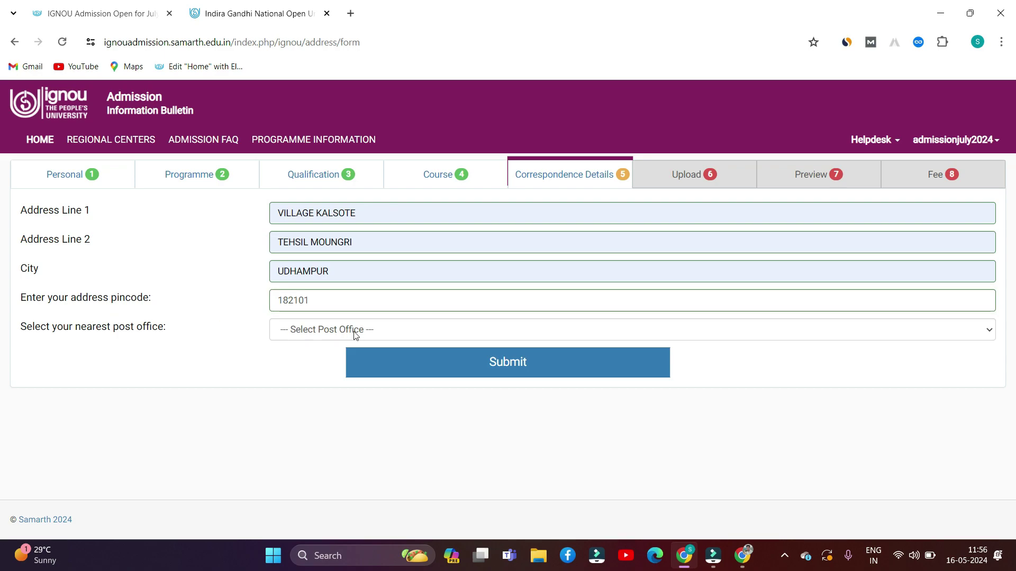
- Select the nearest post office, submit the correspondence details and continue to the document upload
click(335, 332)
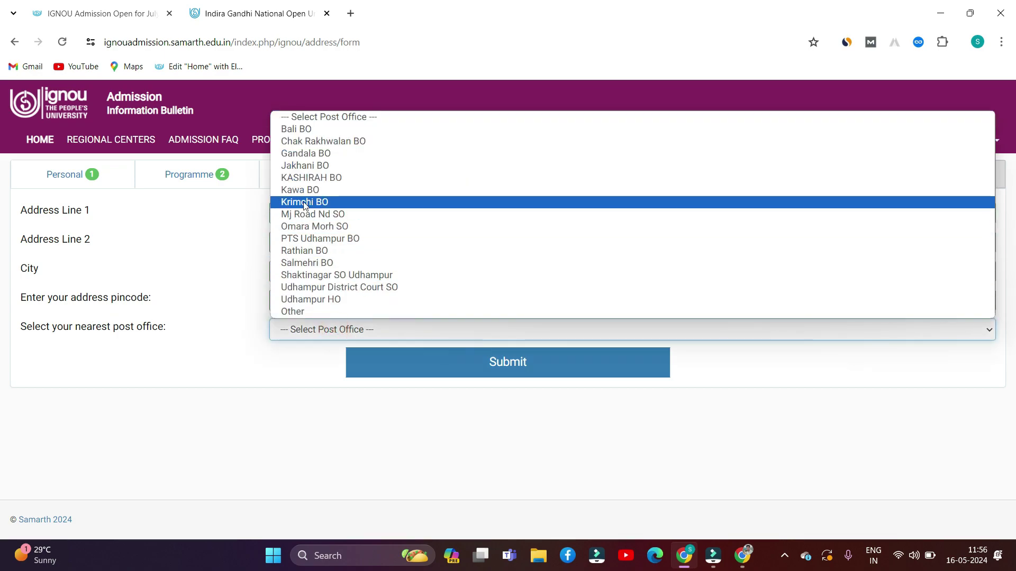
click(314, 191)
click(255, 330)
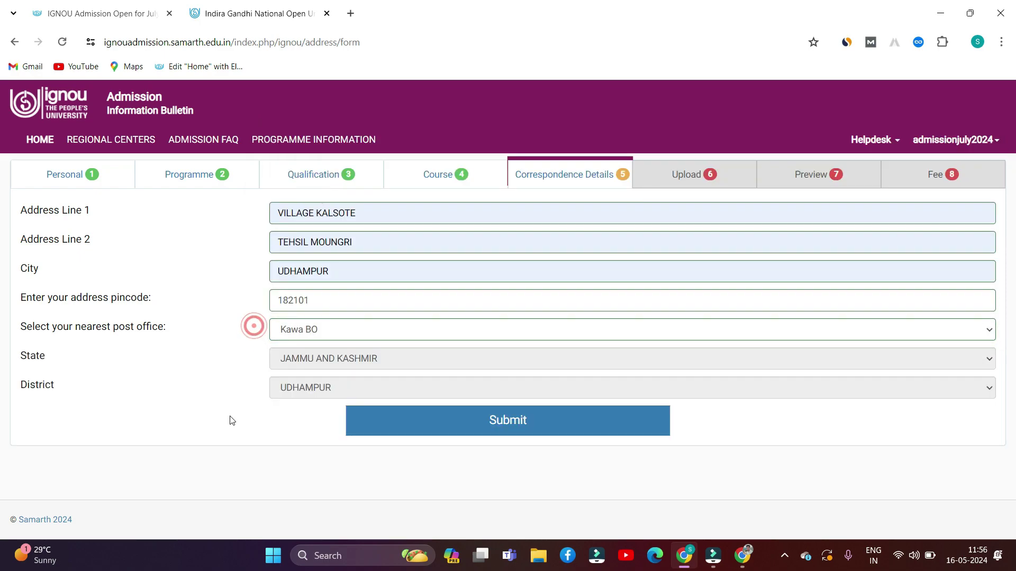
click(509, 427)
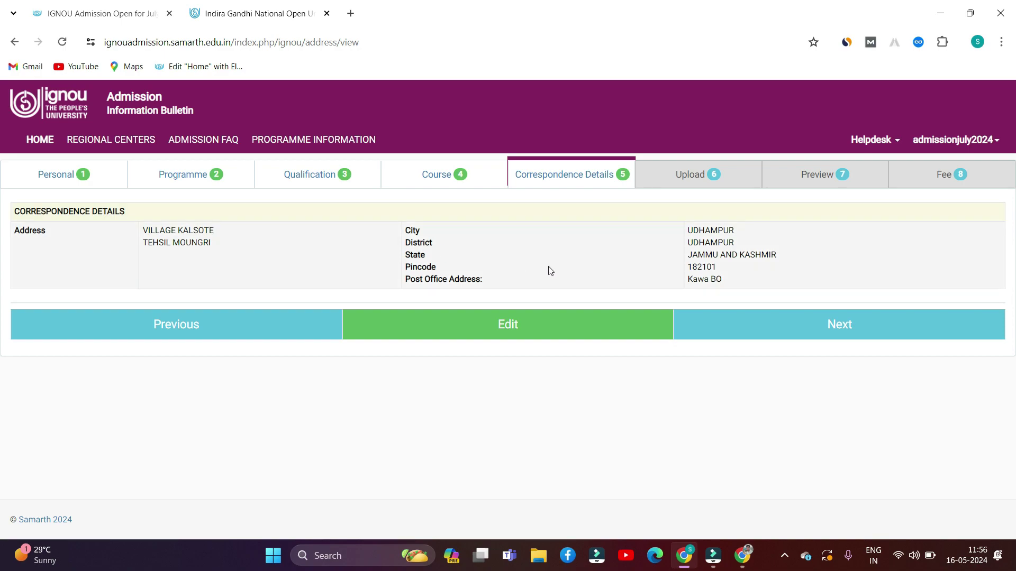
click(857, 329)
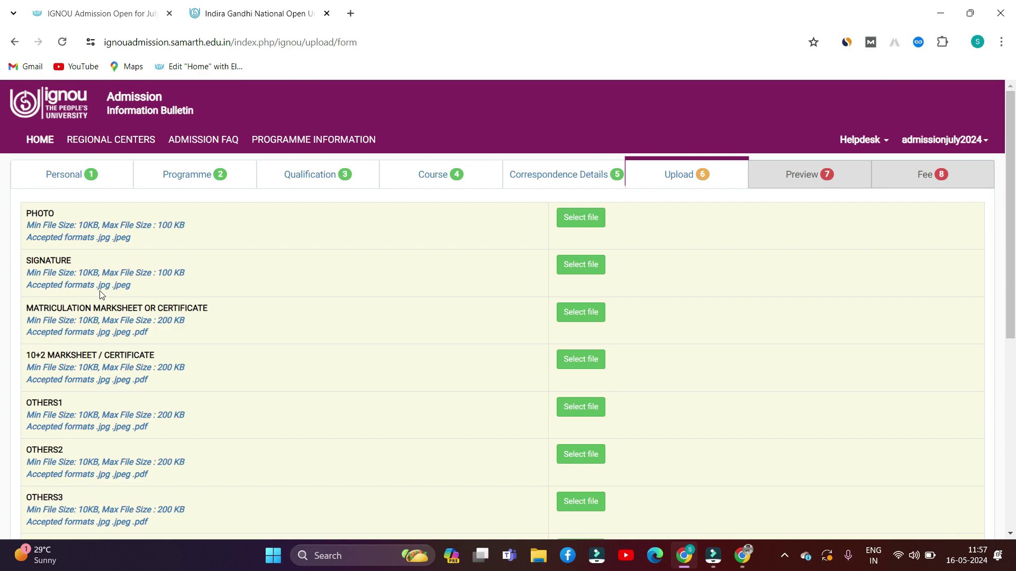
- Upload the applicant's photo as a JPG file from Downloads for the PHOTO entry
scroll(183, 344, down, 1)
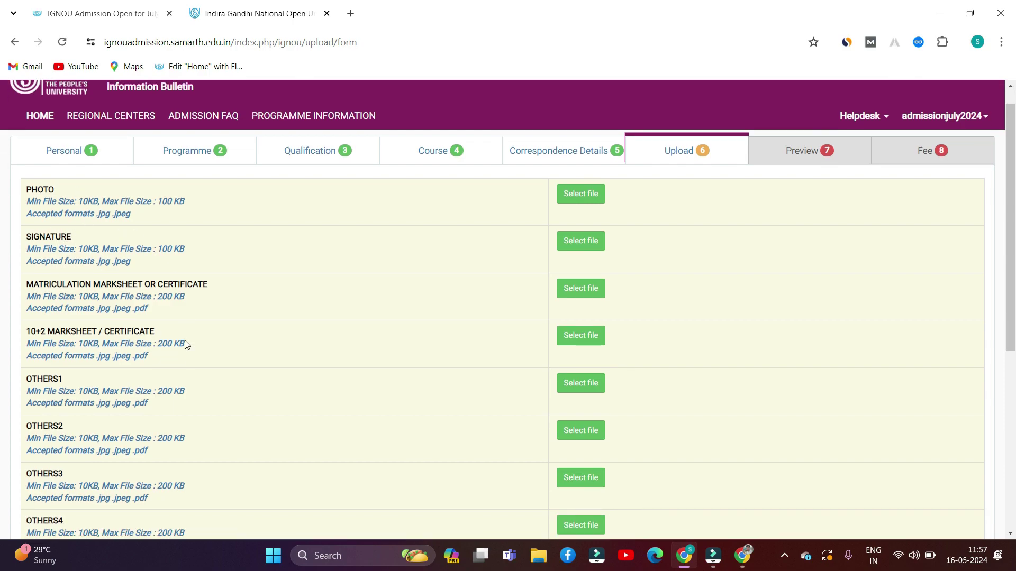
scroll(185, 344, up, 1)
scroll(186, 345, down, 1)
scroll(186, 345, up, 1)
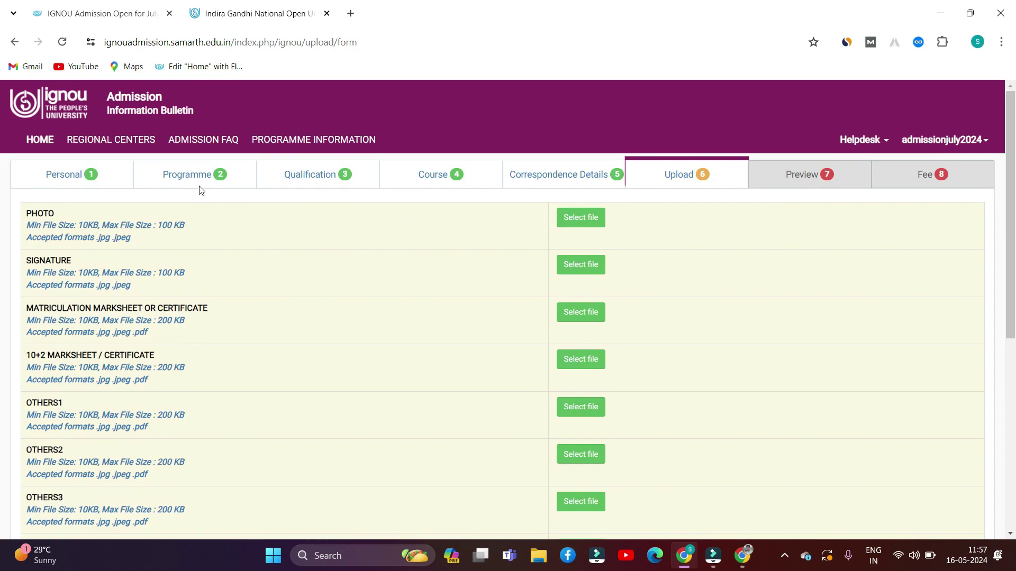
click(582, 217)
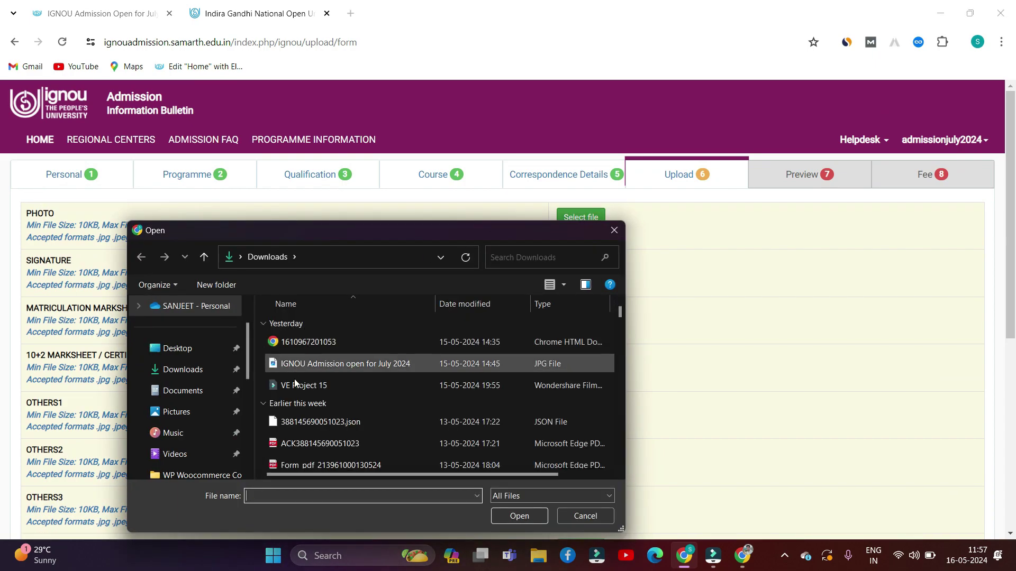
double_click(312, 421)
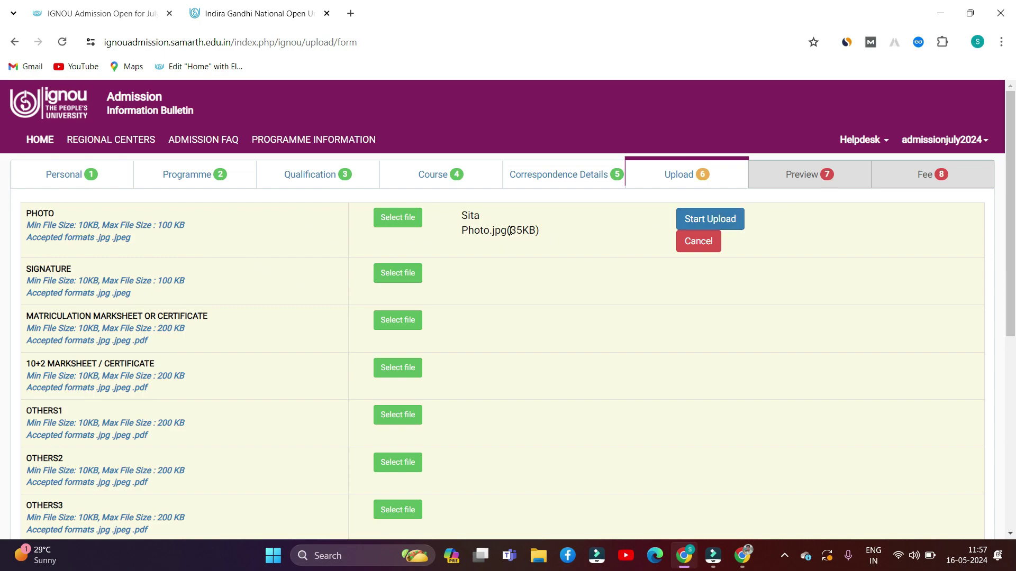
click(715, 221)
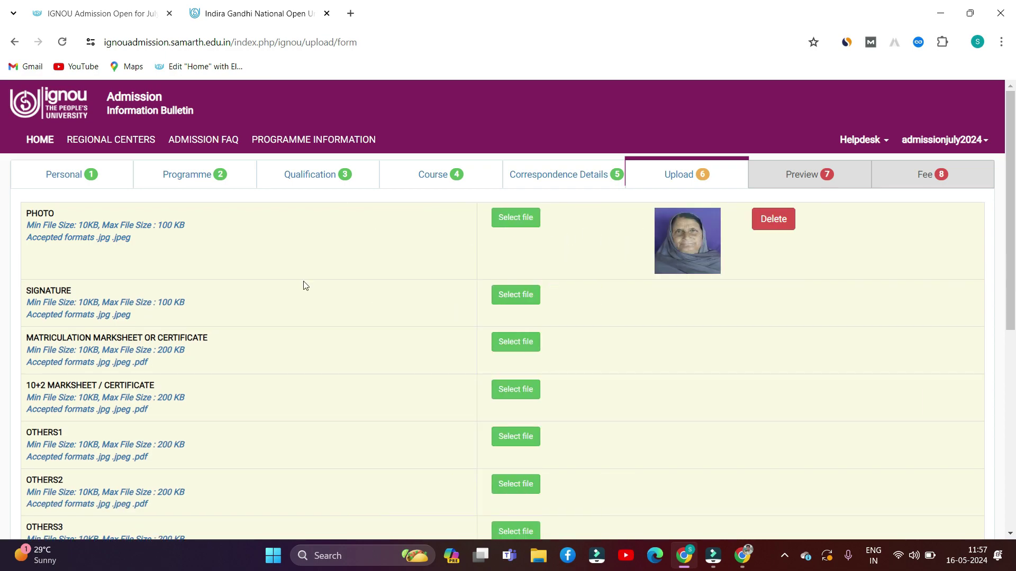
- Upload the applicant's photo JPG from Downloads as a stand-in file for the SIGNATURE entry
click(522, 295)
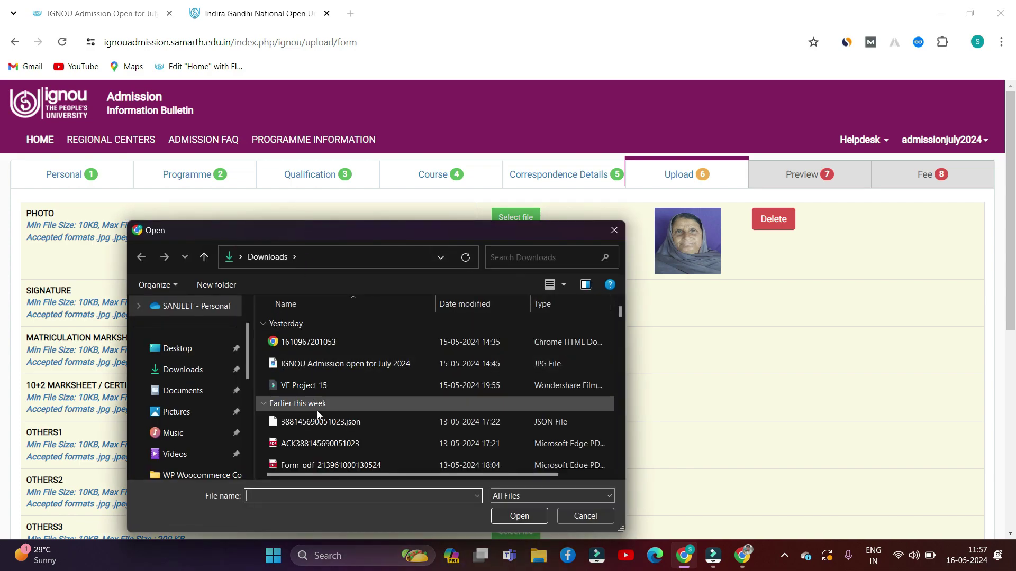
scroll(317, 411, down, 2)
scroll(325, 434, down, 2)
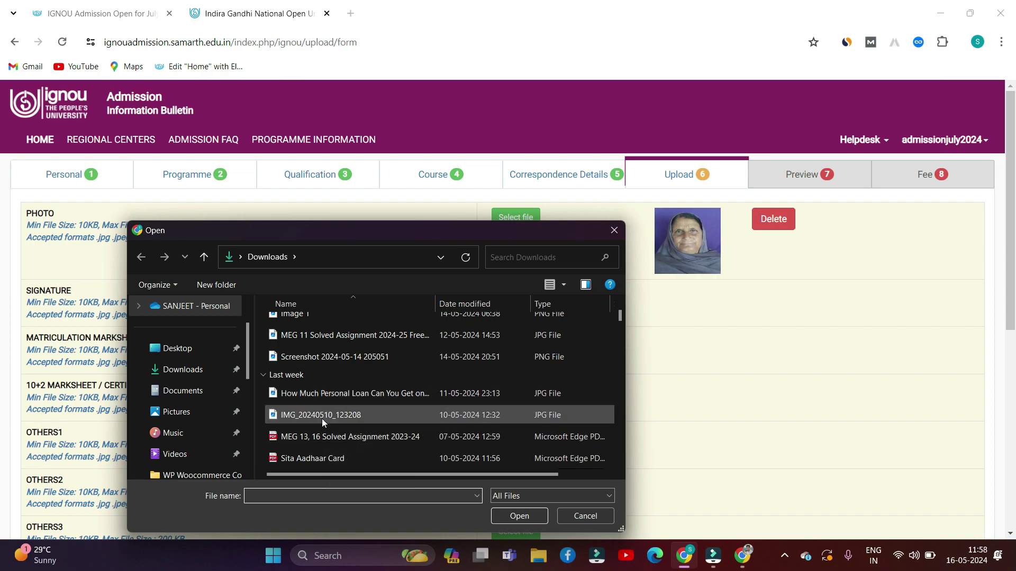
scroll(322, 418, down, 1)
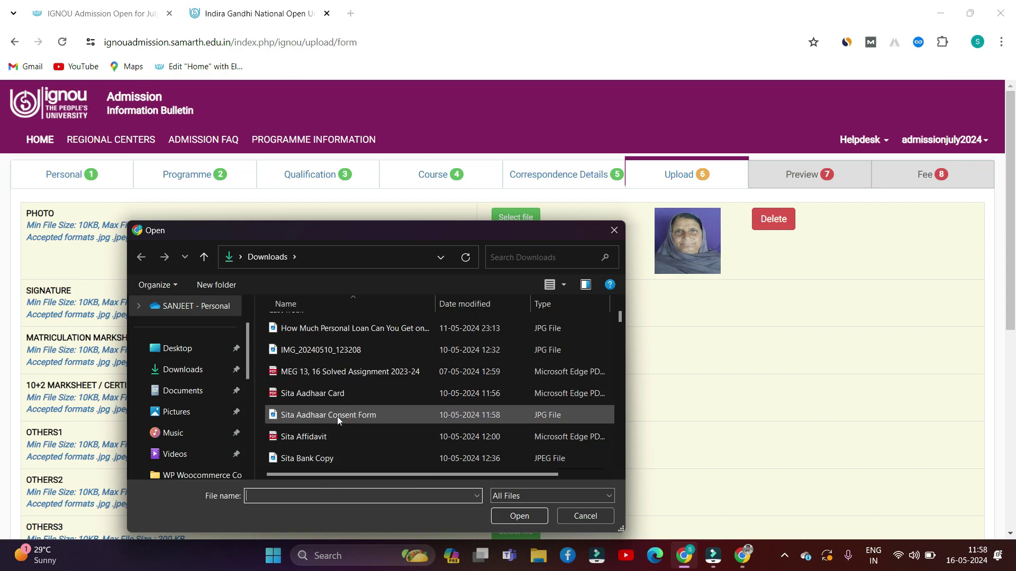
scroll(337, 417, down, 1)
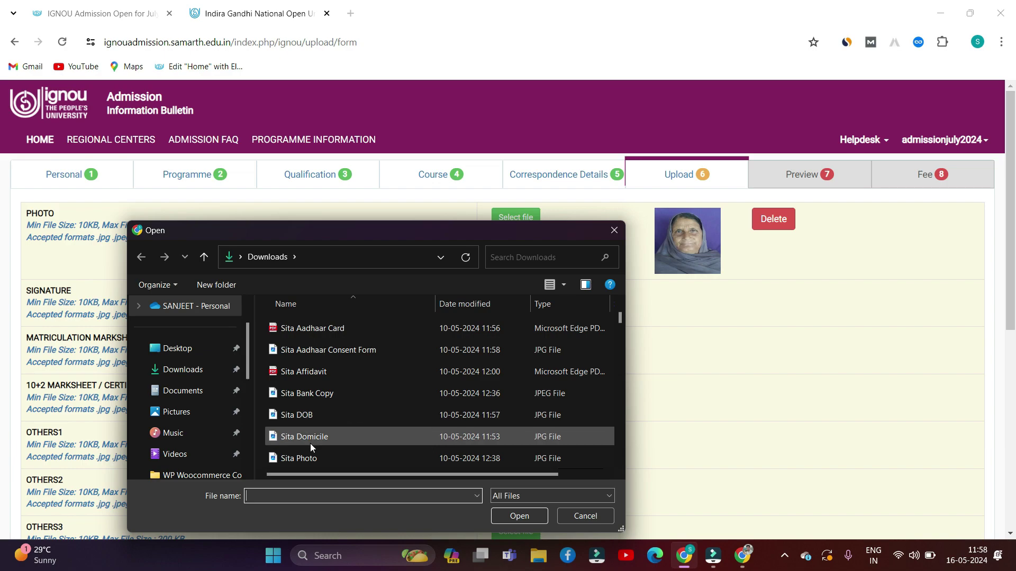
click(298, 462)
click(510, 515)
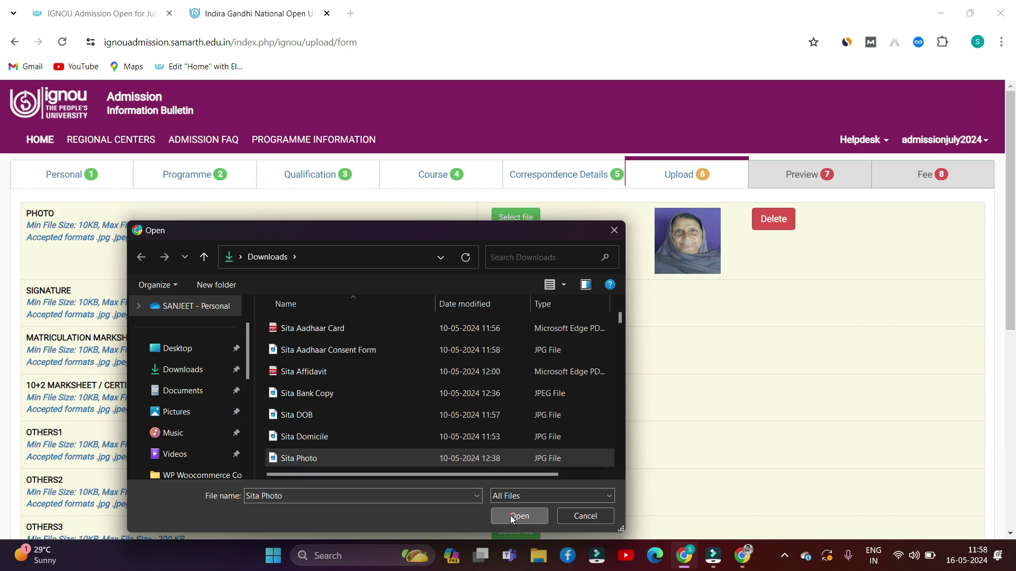
click(724, 296)
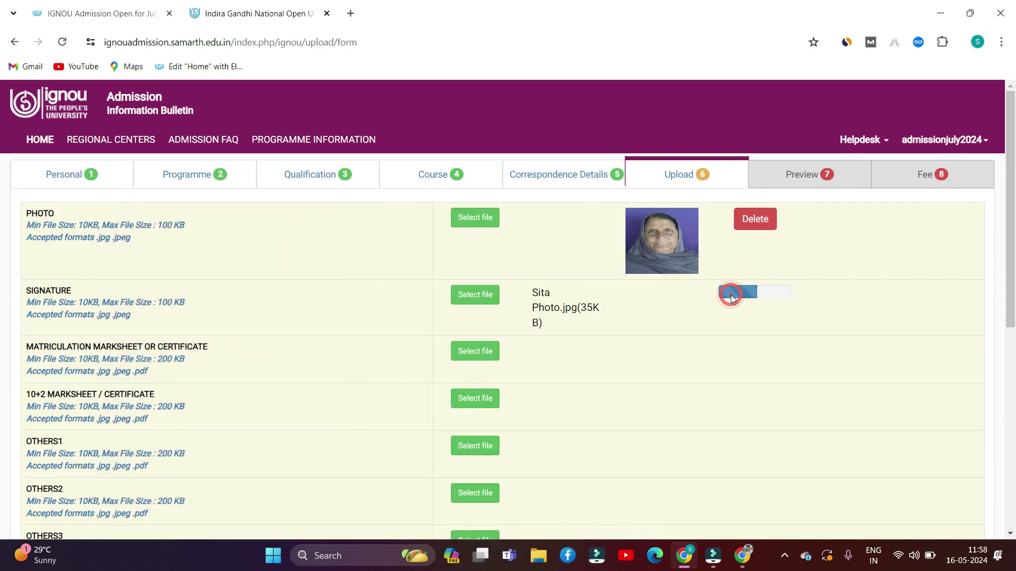
- Upload a scanned document from Downloads for the MATRICULATION MARKSHEET OR CERTIFICATE entry
scroll(326, 323, down, 2)
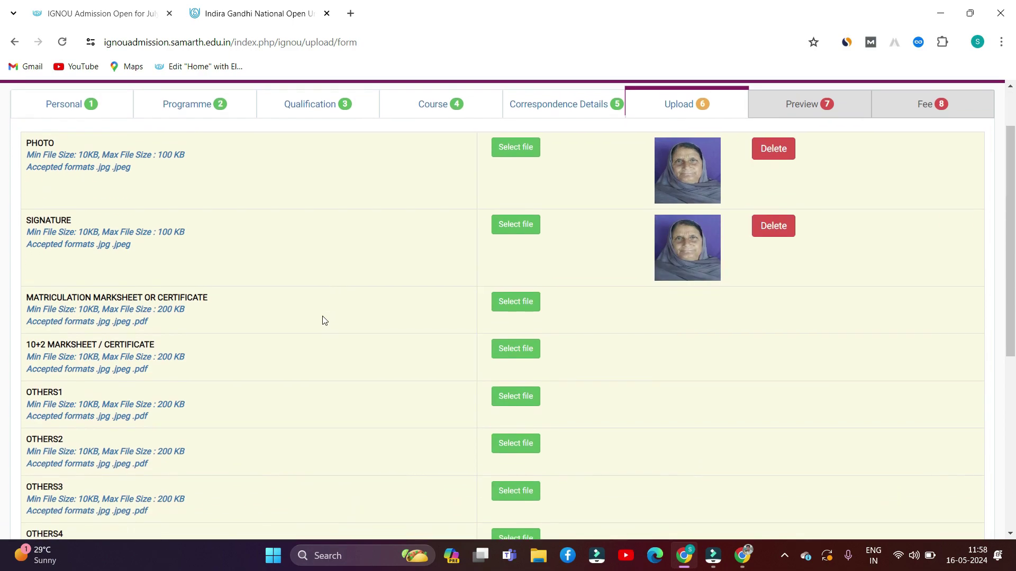
scroll(139, 304, down, 1)
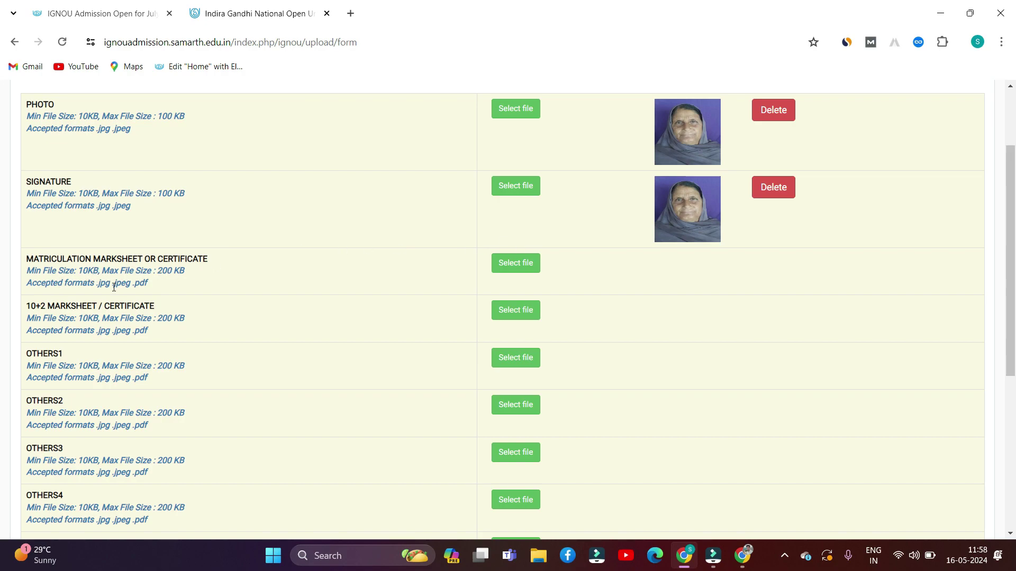
drag(96, 285, 161, 289)
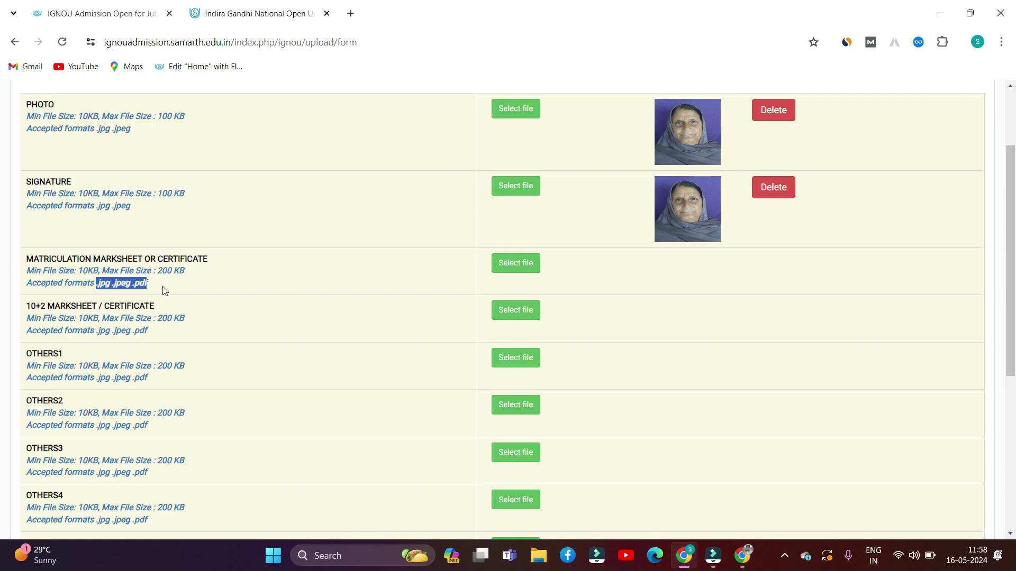
click(516, 263)
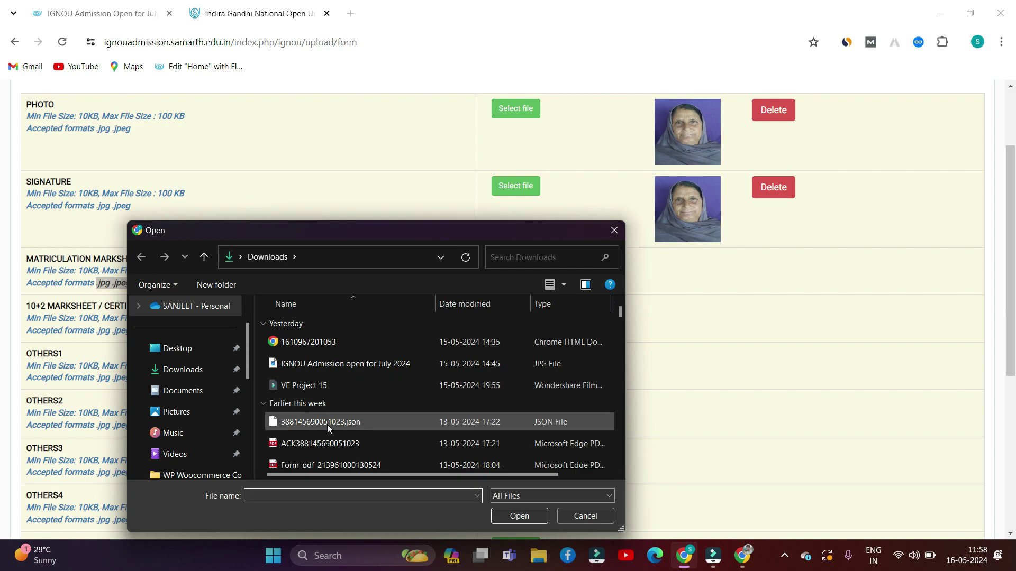
scroll(327, 425, down, 1)
scroll(327, 425, down, 2)
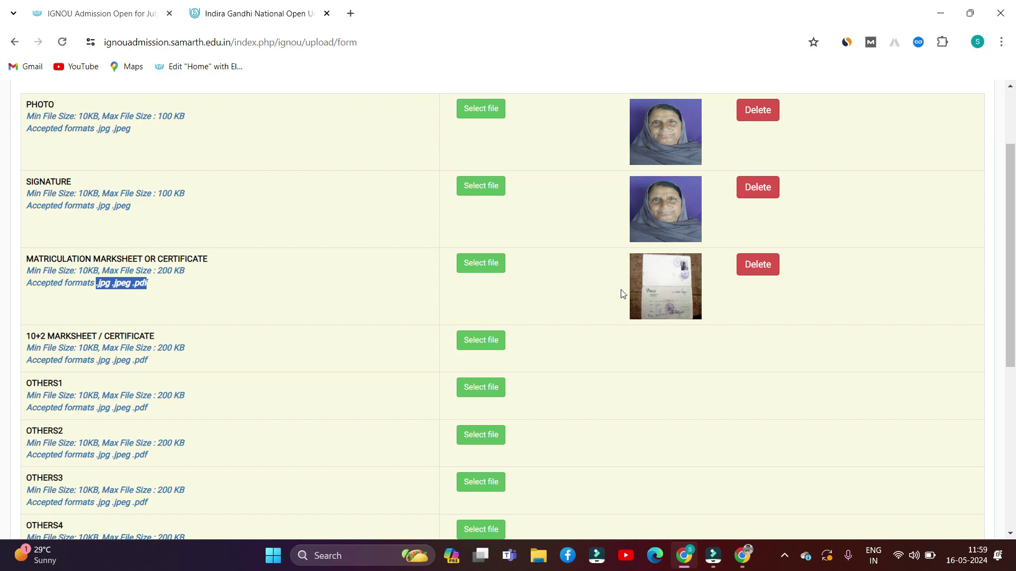
- Upload the applicant's bank copy JPEG from Downloads as a stand-in file for the 10+2 MARKSHEET / CERTIFICATE entry
scroll(623, 294, down, 1)
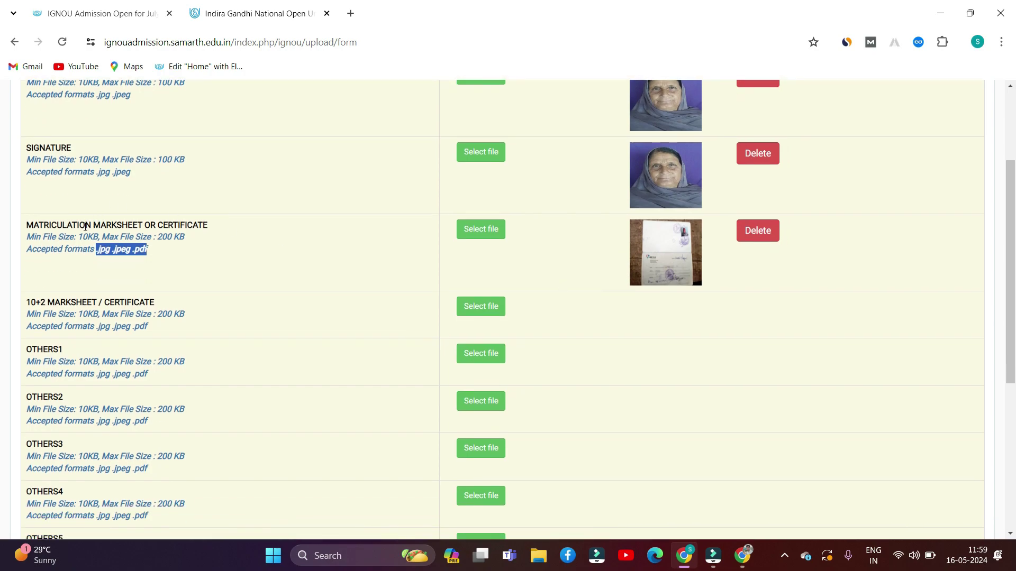
scroll(386, 235, down, 1)
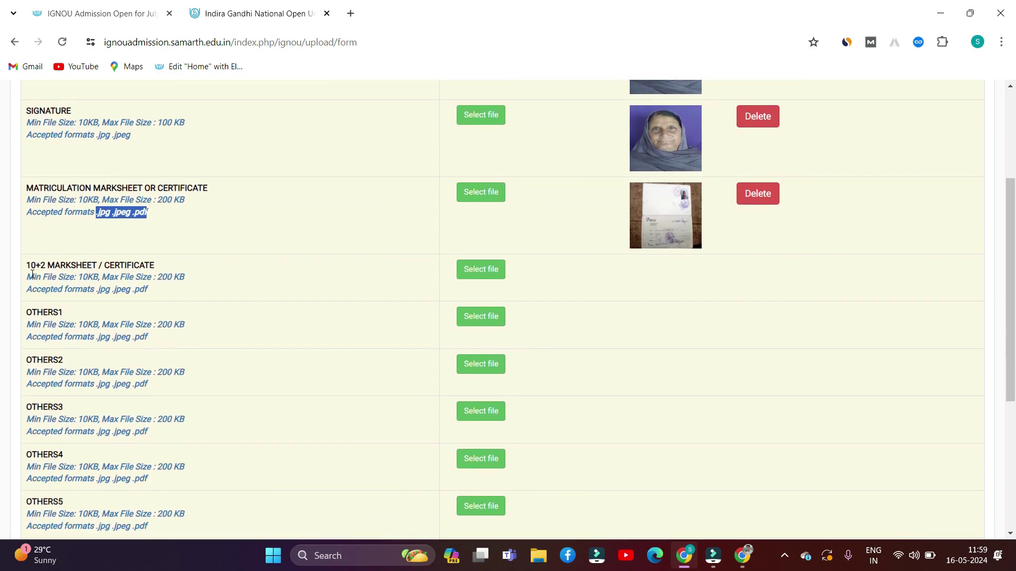
click(488, 270)
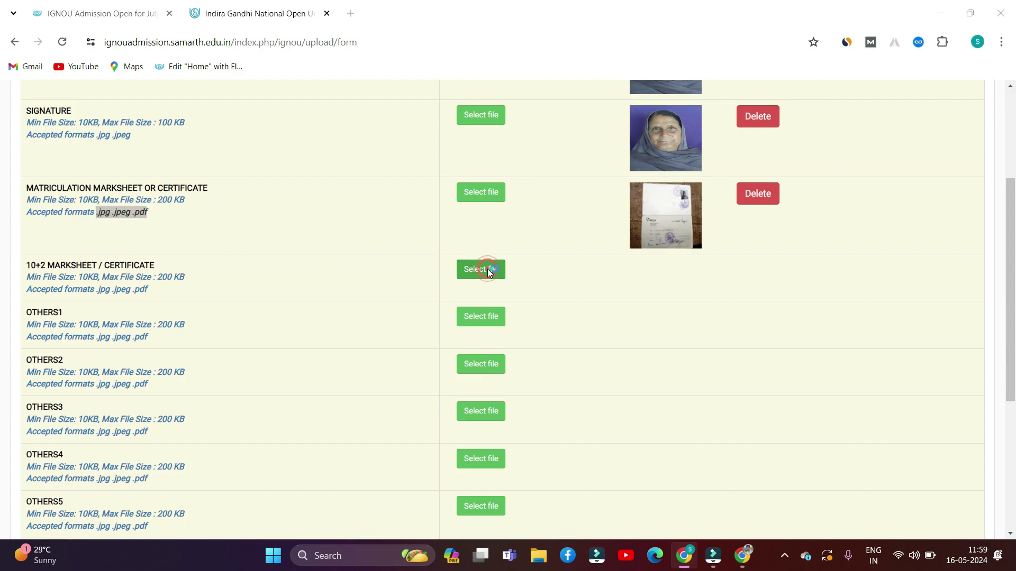
scroll(341, 409, down, 15)
click(317, 393)
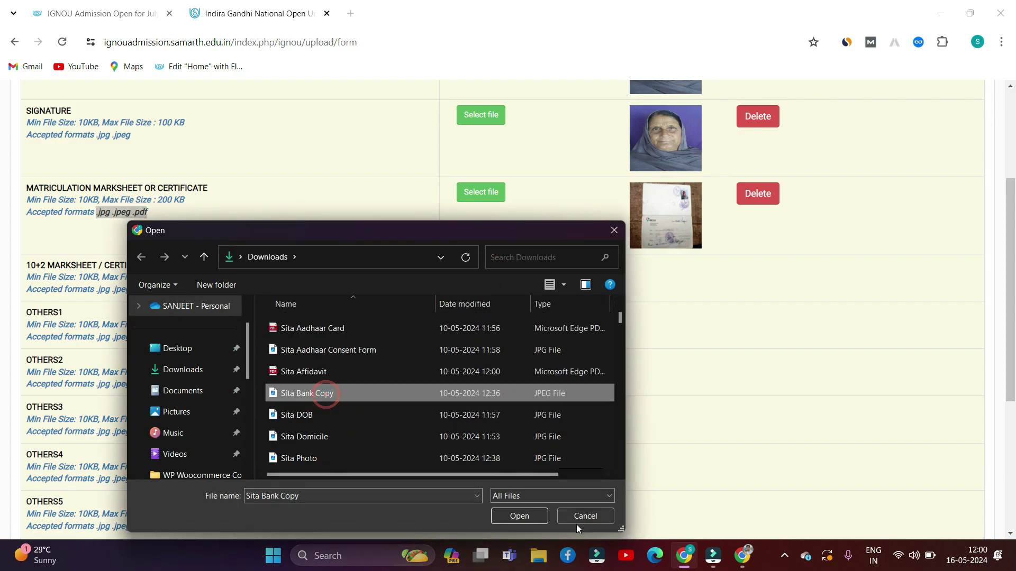
click(513, 516)
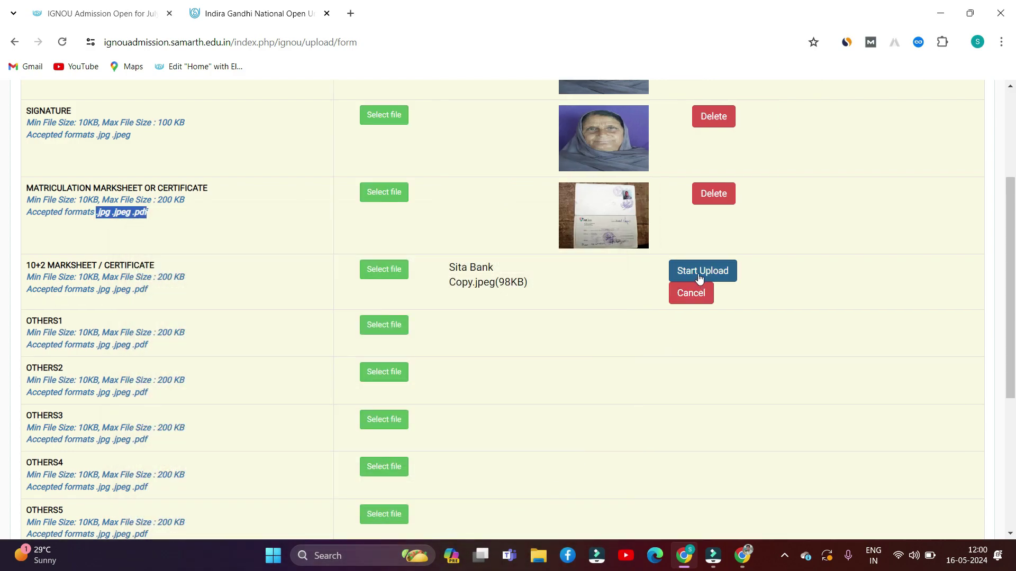
click(697, 272)
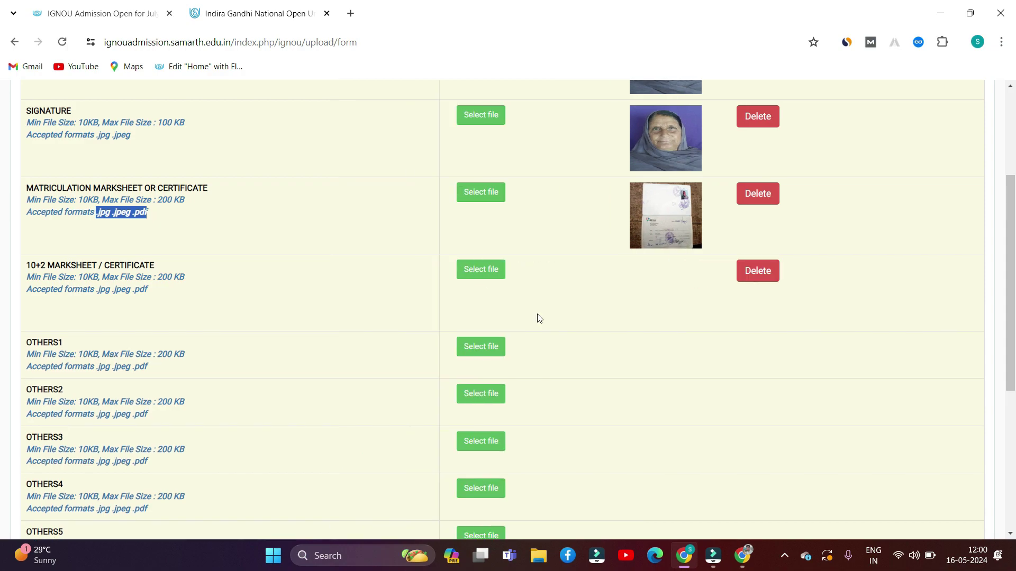
- Review the whole upload list, checking the four uploaded files and the optional OTHERS1 to OTHERS8 entries
scroll(305, 392, down, 2)
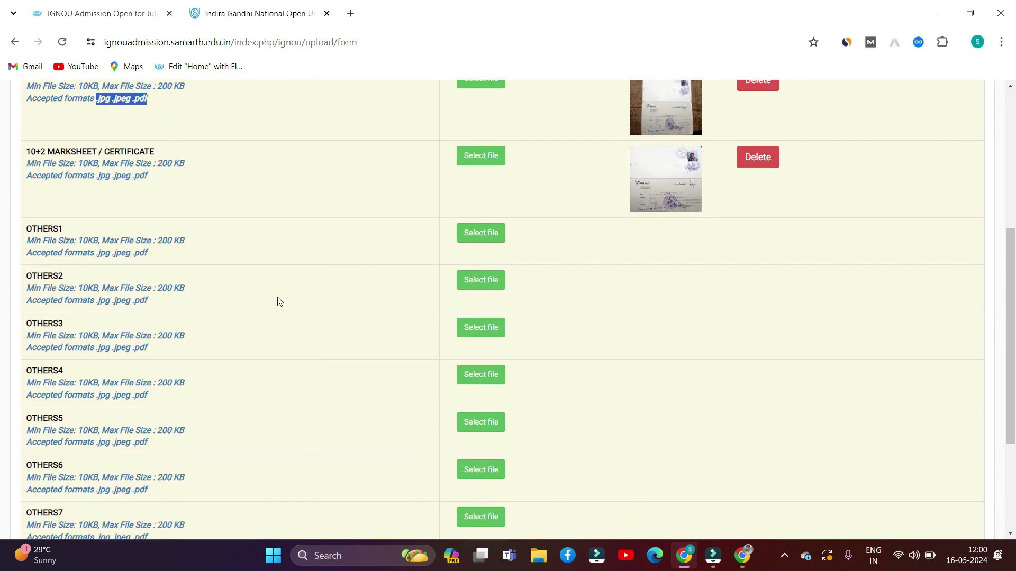
scroll(209, 393, down, 4)
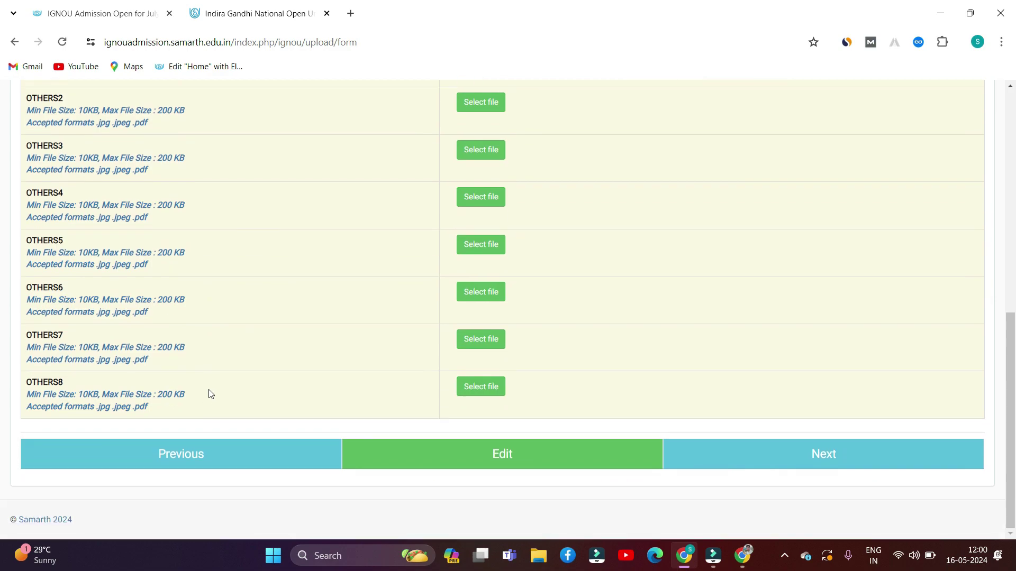
scroll(210, 394, up, 5)
scroll(210, 394, up, 4)
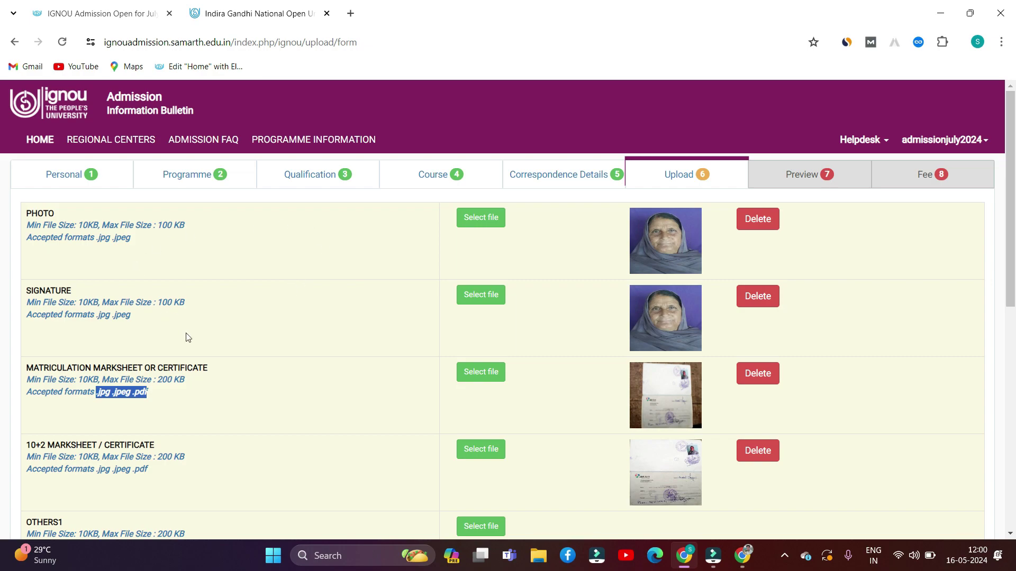
scroll(206, 351, down, 4)
scroll(205, 351, down, 5)
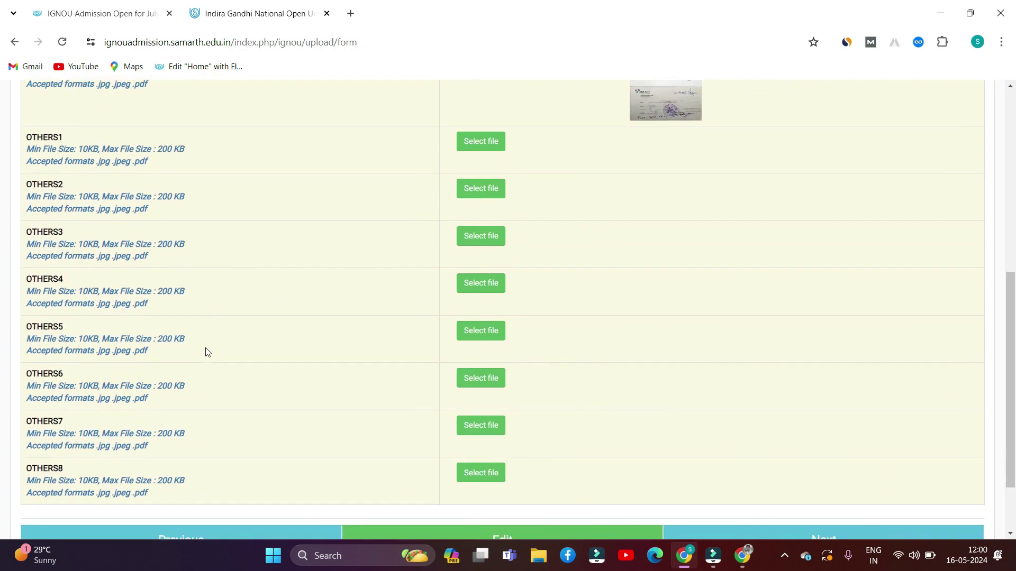
scroll(206, 351, up, 9)
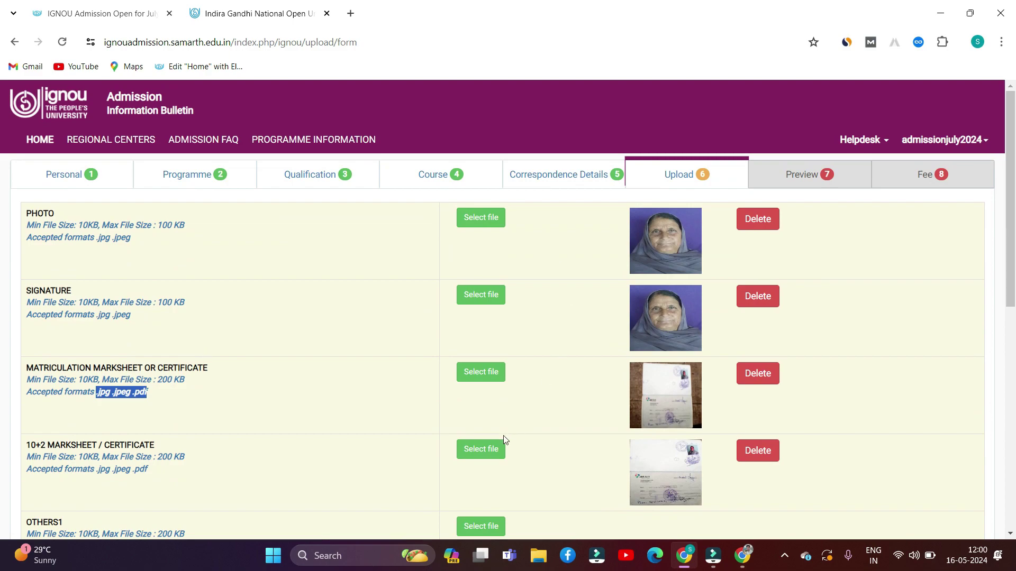
scroll(464, 477, down, 1)
scroll(464, 477, down, 9)
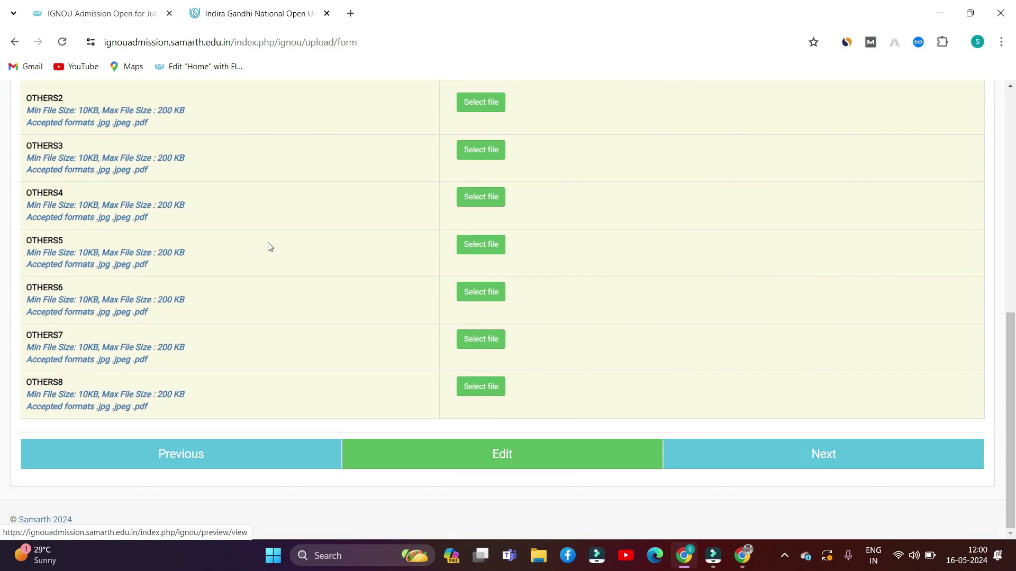
scroll(267, 245, up, 10)
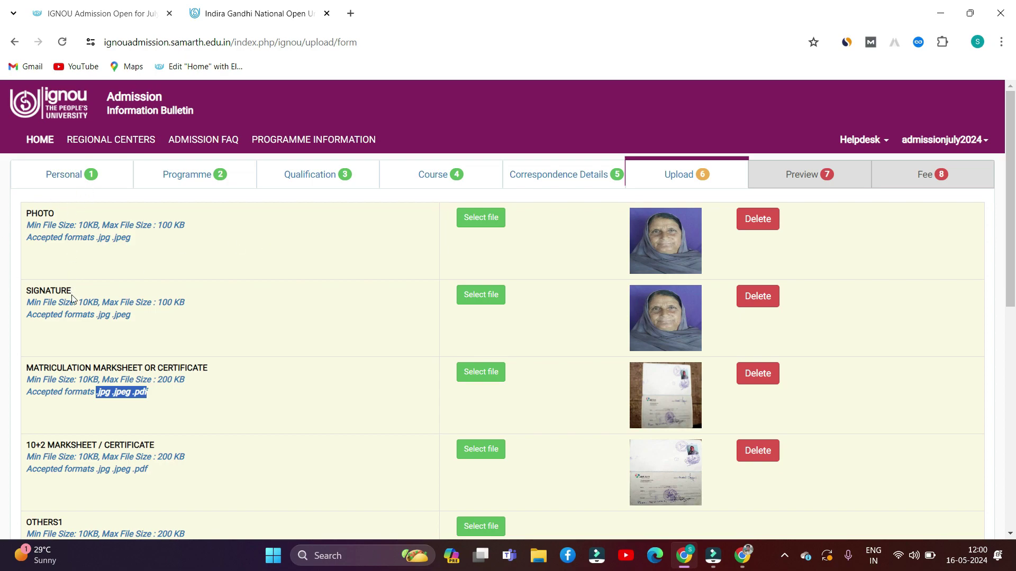
scroll(146, 381, down, 2)
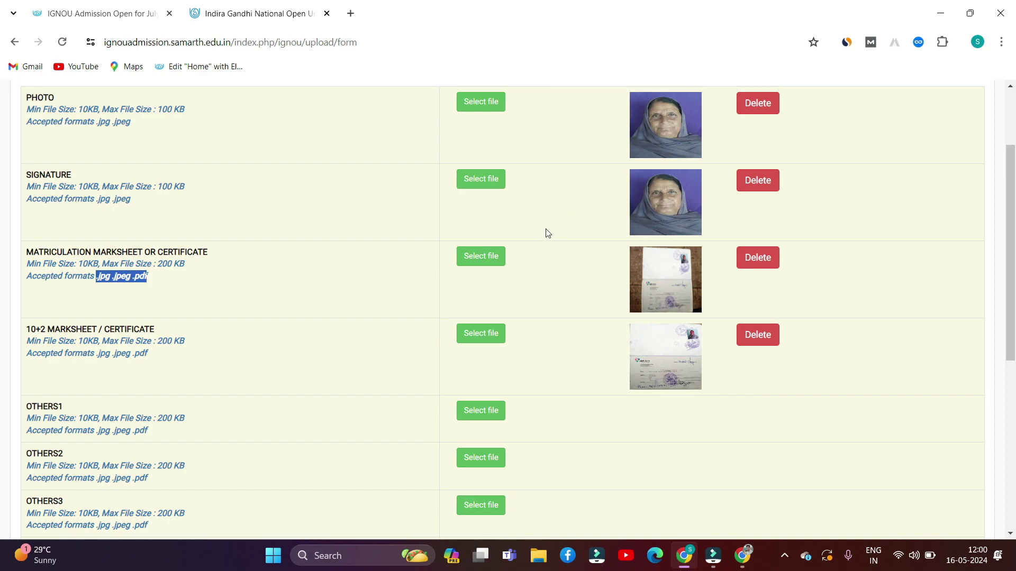
scroll(519, 317, up, 1)
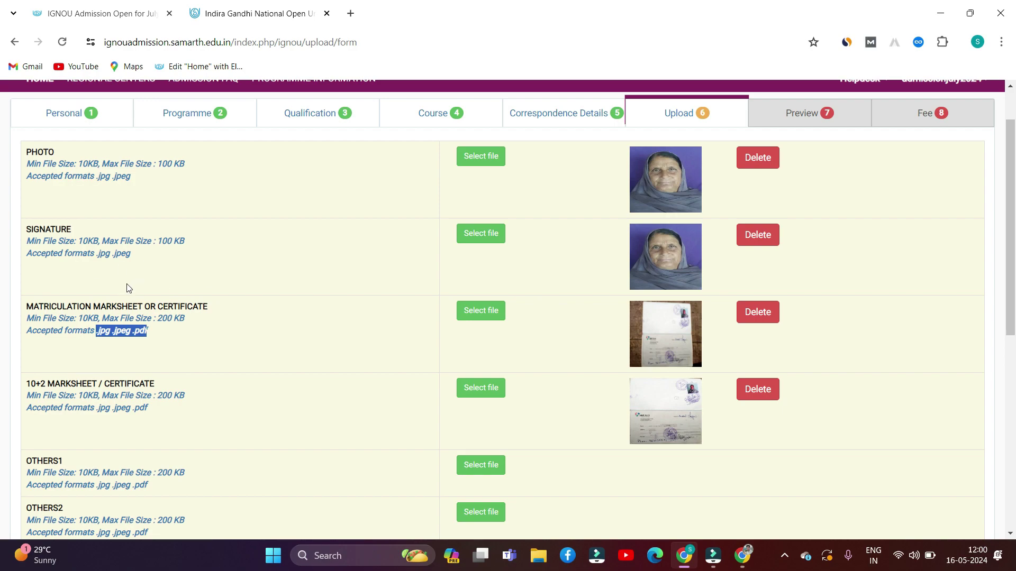
scroll(129, 332, down, 1)
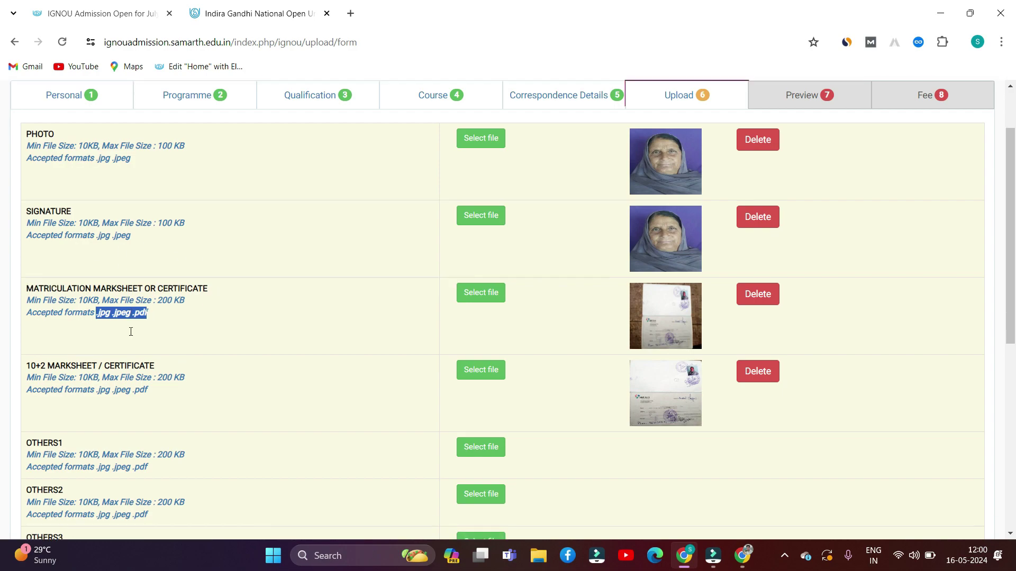